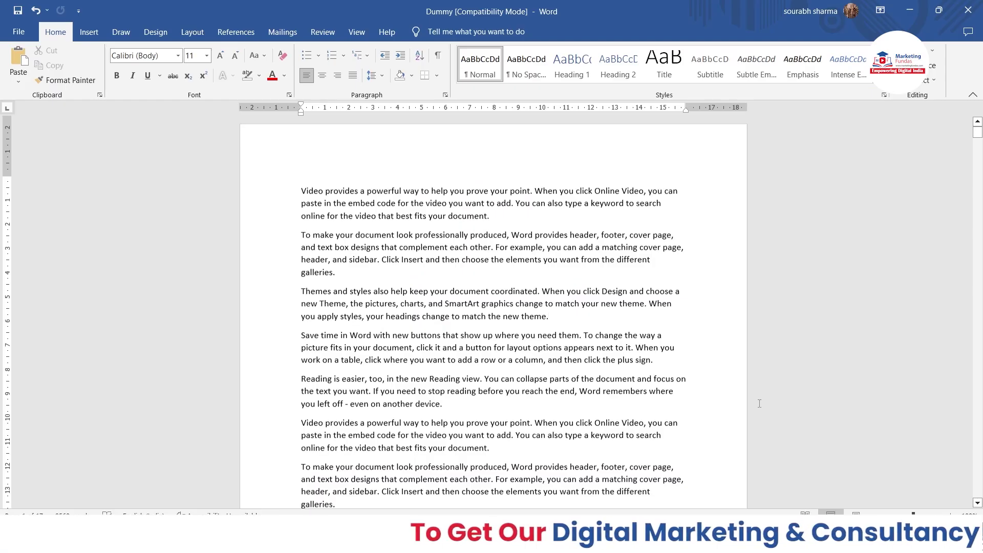
- Add a comment to 'new theme' in the third paragraph, beginning 'This is not the correct word.'
{"action": "scroll", "coordinate": [759, 404], "scroll_direction": "down", "scroll_amount": 2}
{"action": "scroll", "coordinate": [759, 404], "scroll_direction": "up", "scroll_amount": 2}
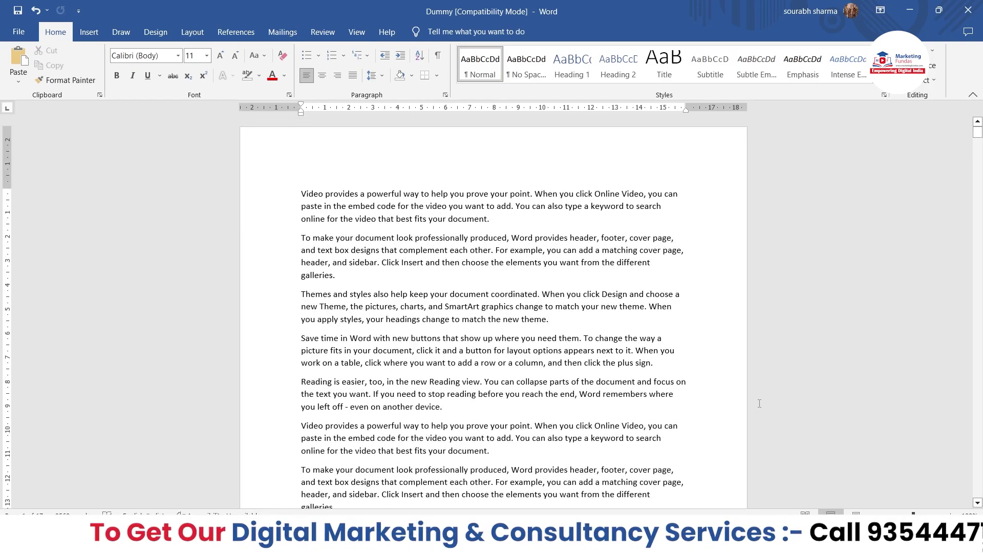
{"action": "scroll", "coordinate": [759, 404], "scroll_direction": "down", "scroll_amount": 6}
{"action": "scroll", "coordinate": [759, 404], "scroll_direction": "up", "scroll_amount": 6}
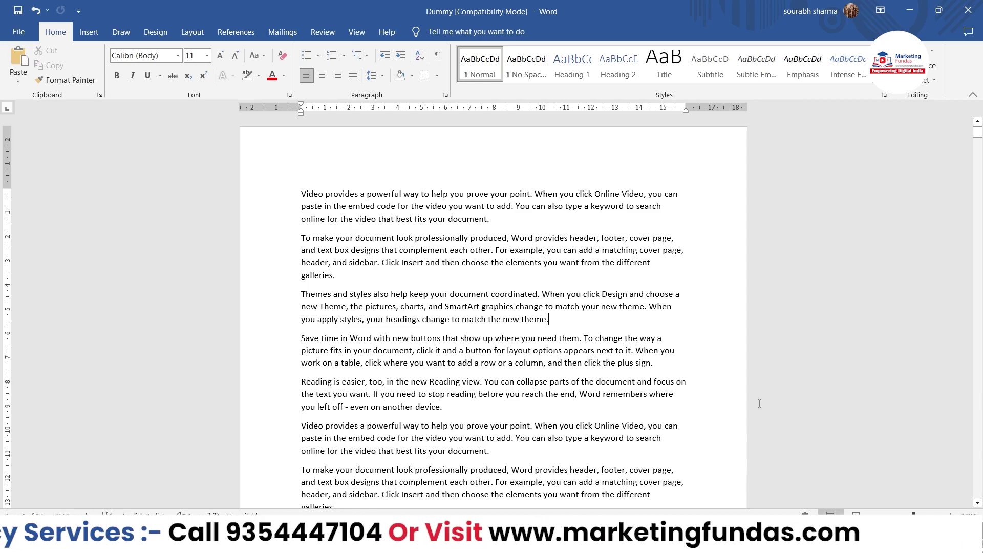
{"action": "scroll", "coordinate": [760, 404], "scroll_direction": "down", "scroll_amount": 4}
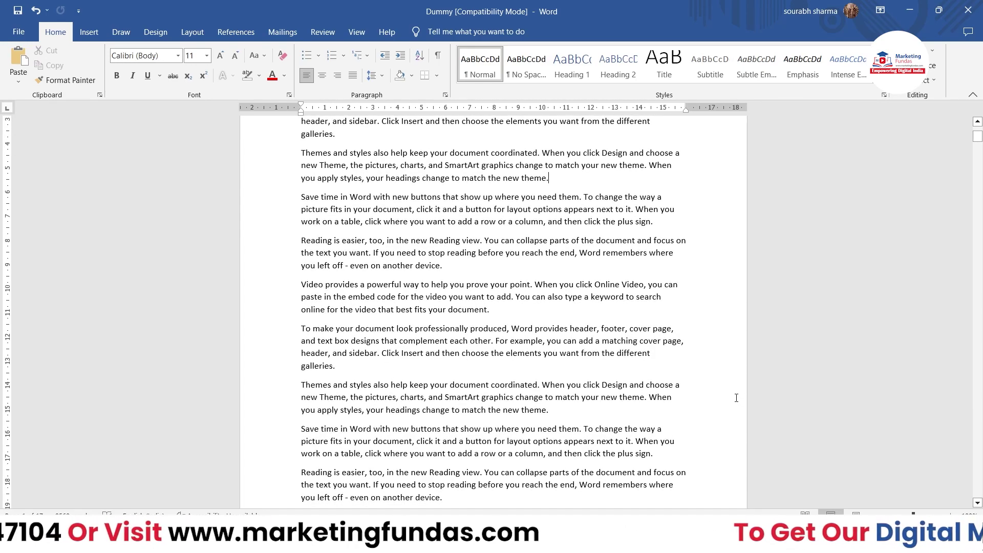
{"action": "scroll", "coordinate": [736, 398], "scroll_direction": "up", "scroll_amount": 4}
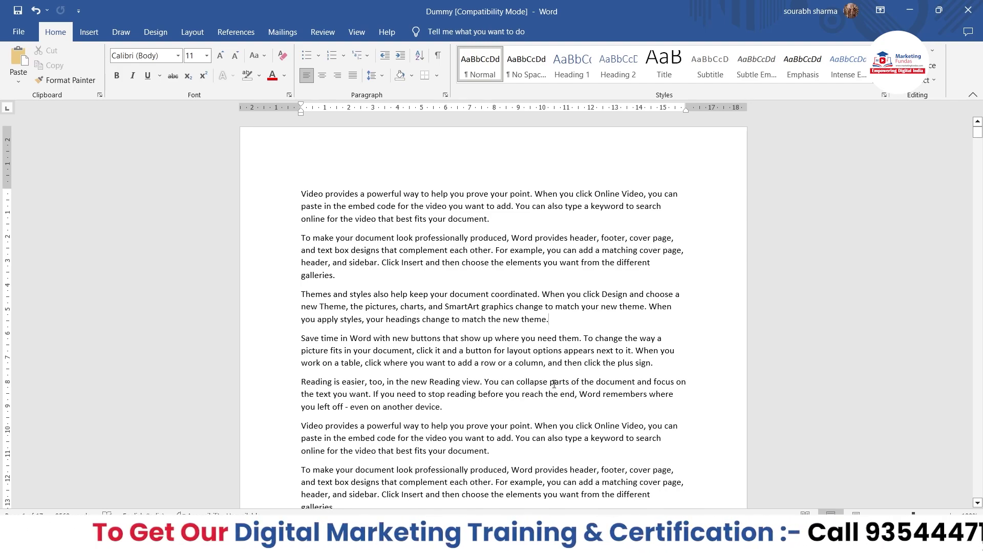
{"action": "left_click", "coordinate": [88, 30]}
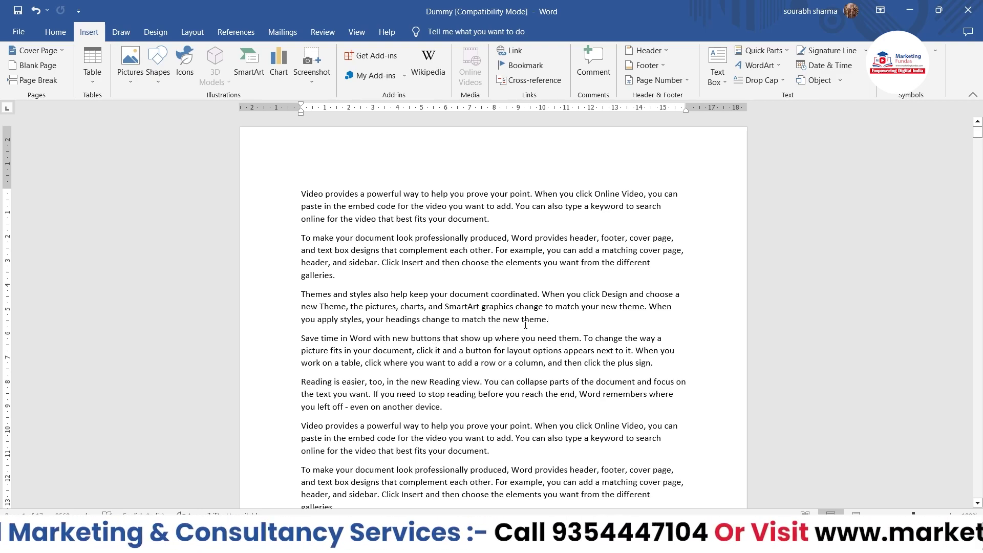
{"action": "left_click_drag", "start_coordinate": [507, 319], "coordinate": [544, 321]}
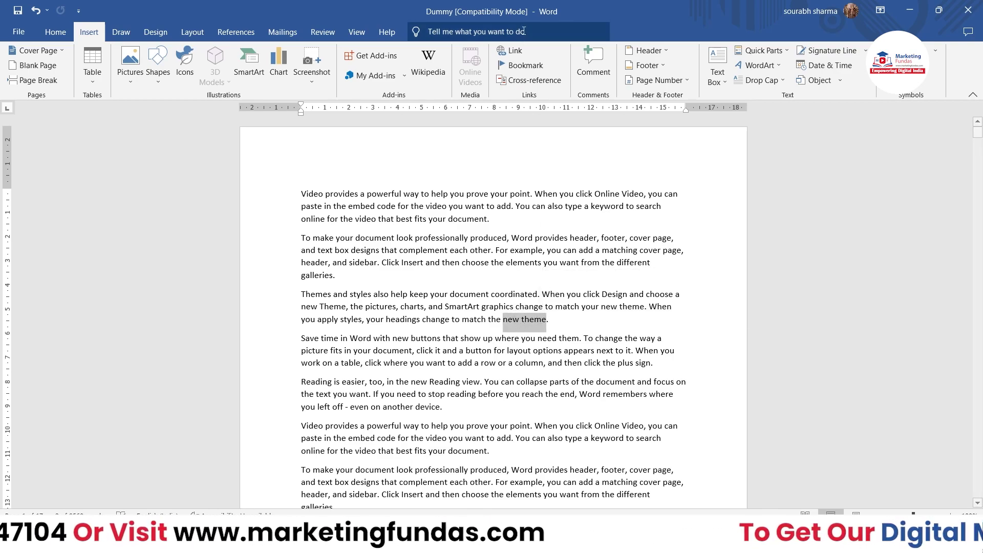
{"action": "left_click", "coordinate": [600, 53]}
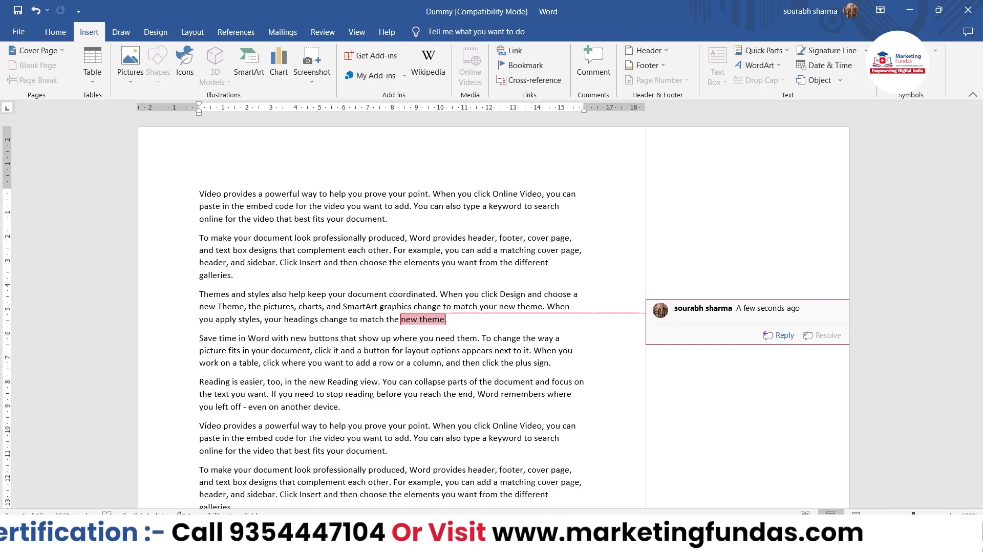
{"action": "type", "text": "T"}
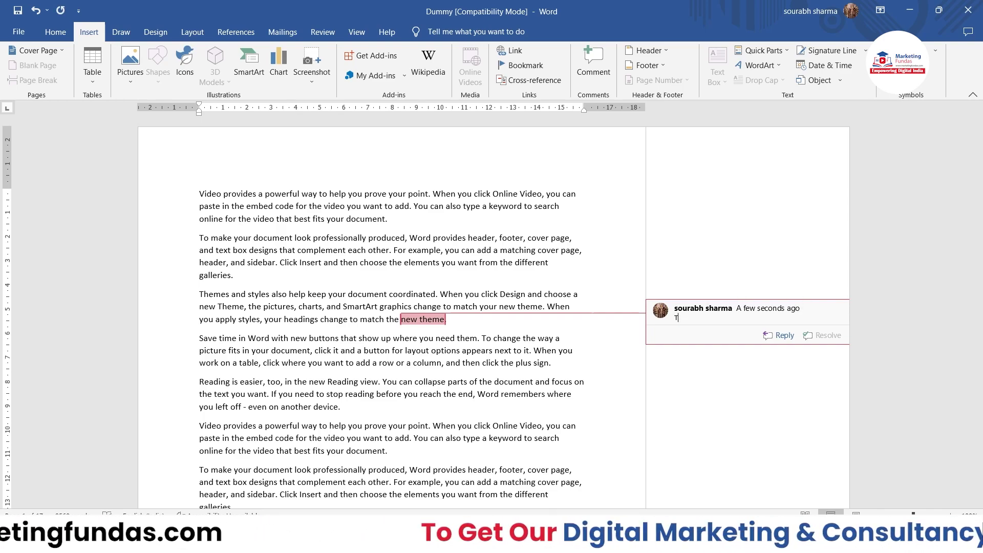
{"action": "type", "text": "ihis is not the "}
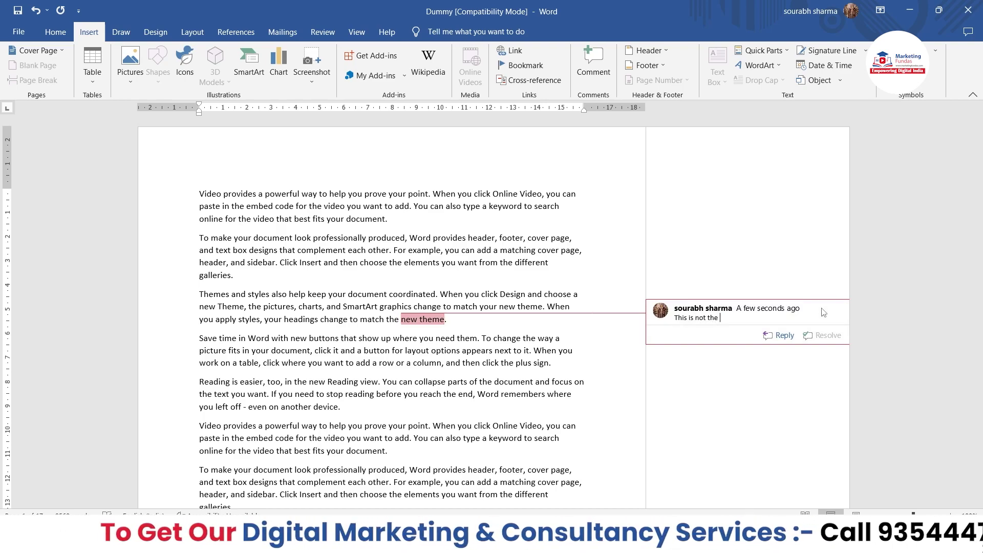
{"action": "type", "text": "correct word."}
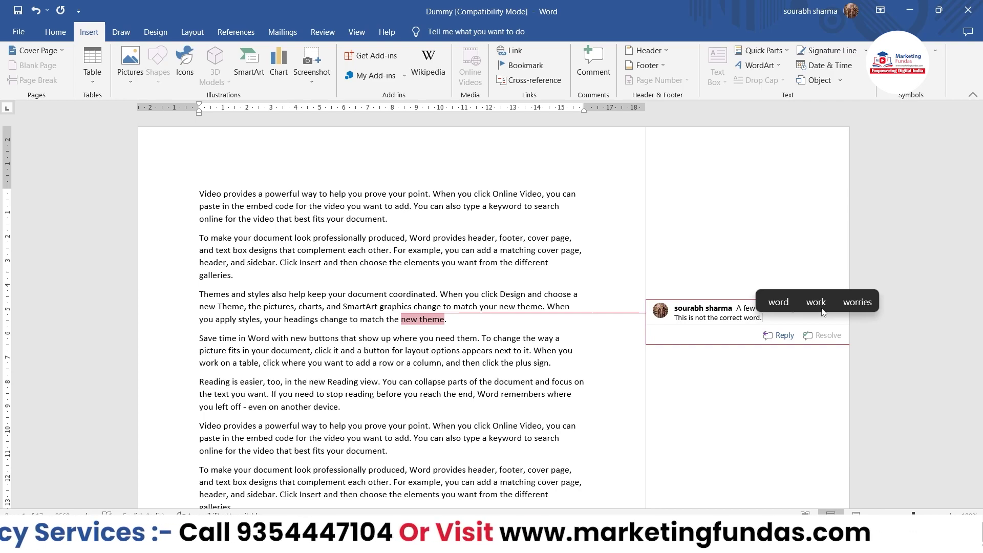
- Finish the first comment, then comment 'We don't need online video.' on 'Online Video' below
{"action": "left_click", "coordinate": [551, 396]}
{"action": "scroll", "coordinate": [551, 396], "scroll_direction": "down", "scroll_amount": 6}
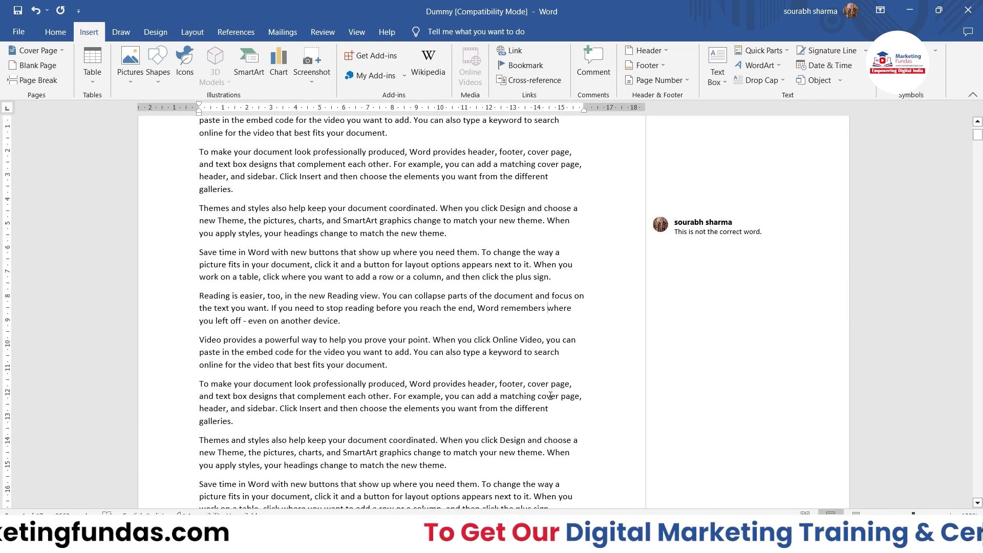
{"action": "scroll", "coordinate": [550, 396], "scroll_direction": "up", "scroll_amount": 10}
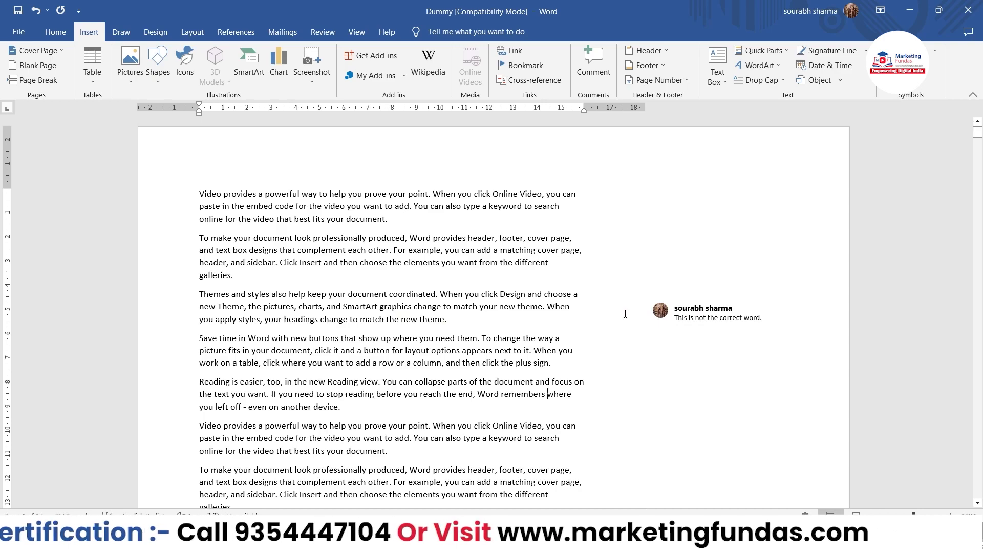
{"action": "scroll", "coordinate": [586, 359], "scroll_direction": "down", "scroll_amount": 5}
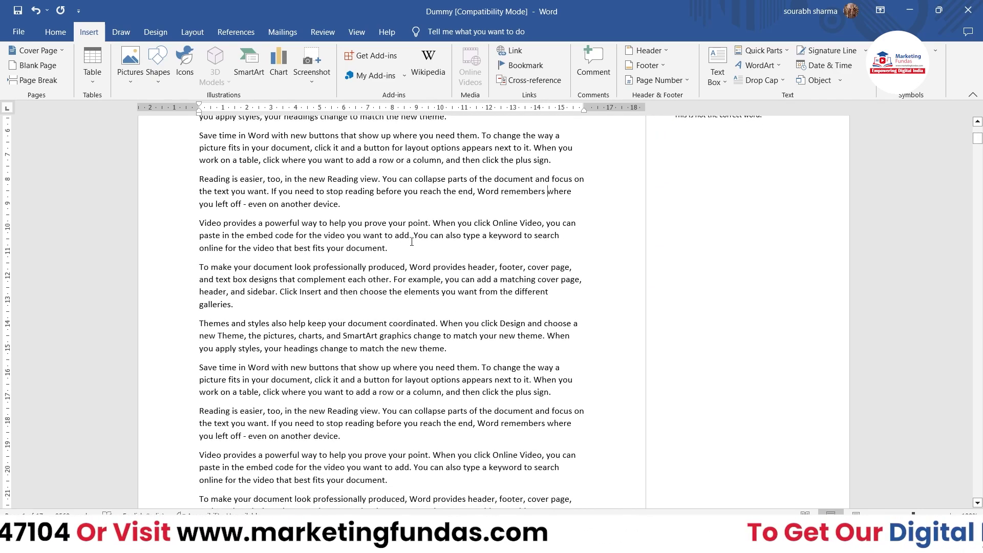
{"action": "left_click_drag", "start_coordinate": [493, 222], "coordinate": [542, 224]}
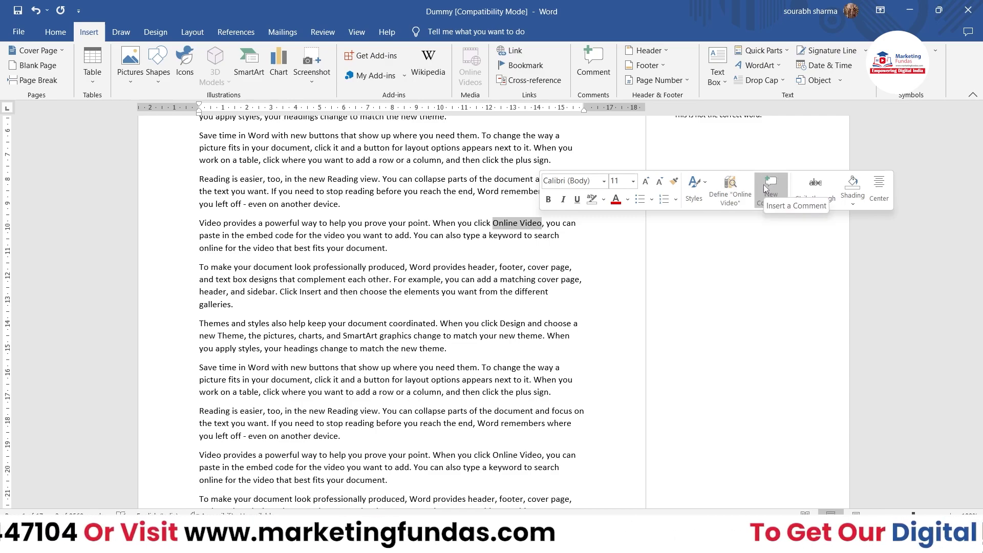
{"action": "left_click", "coordinate": [765, 189]}
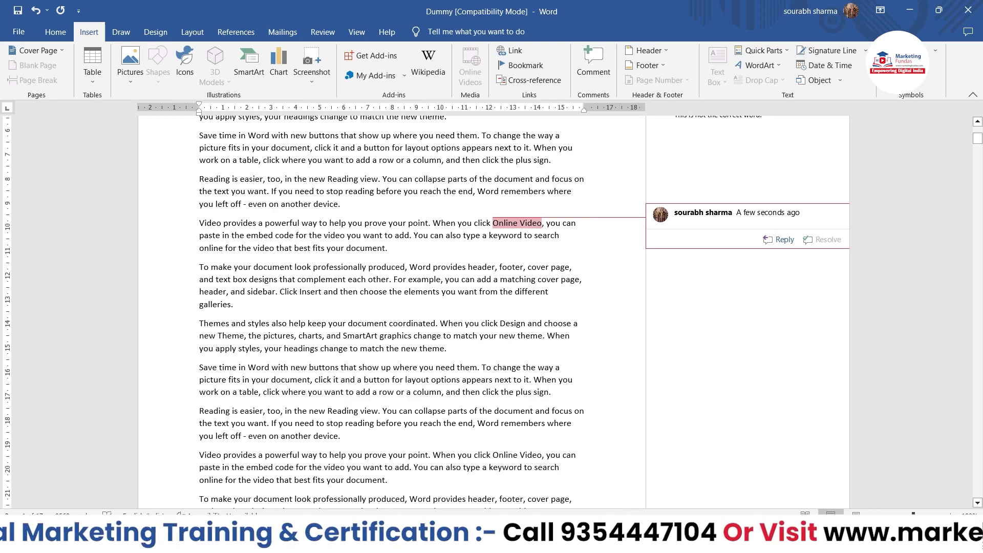
{"action": "type", "text": "We do"}
{"action": "type", "text": "n't need onl"}
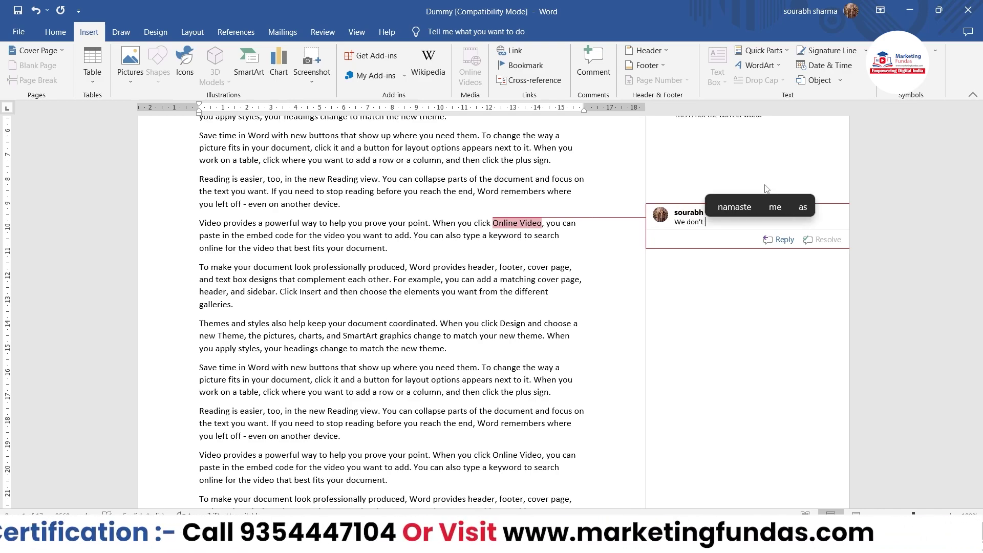
{"action": "type", "text": "i"}
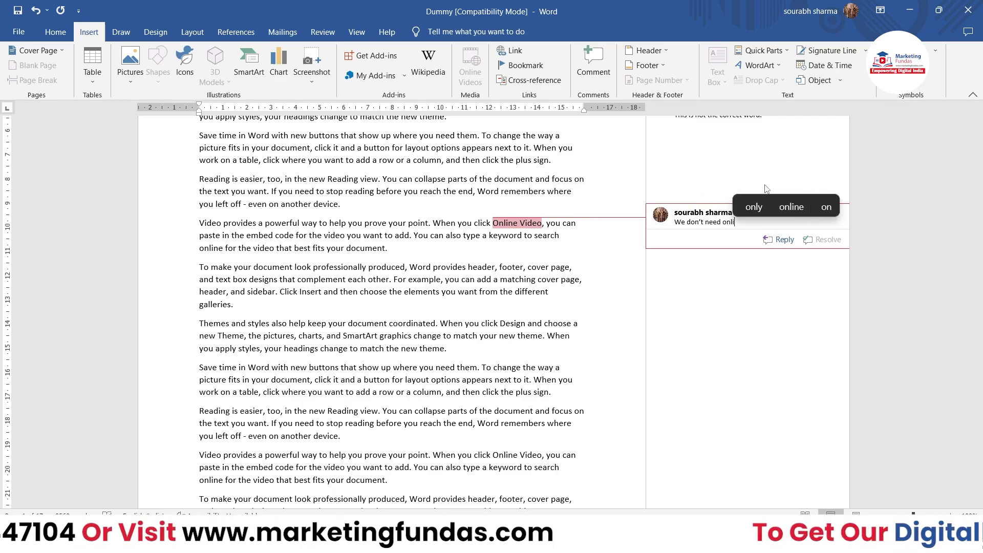
{"action": "type", "text": "ne video "}
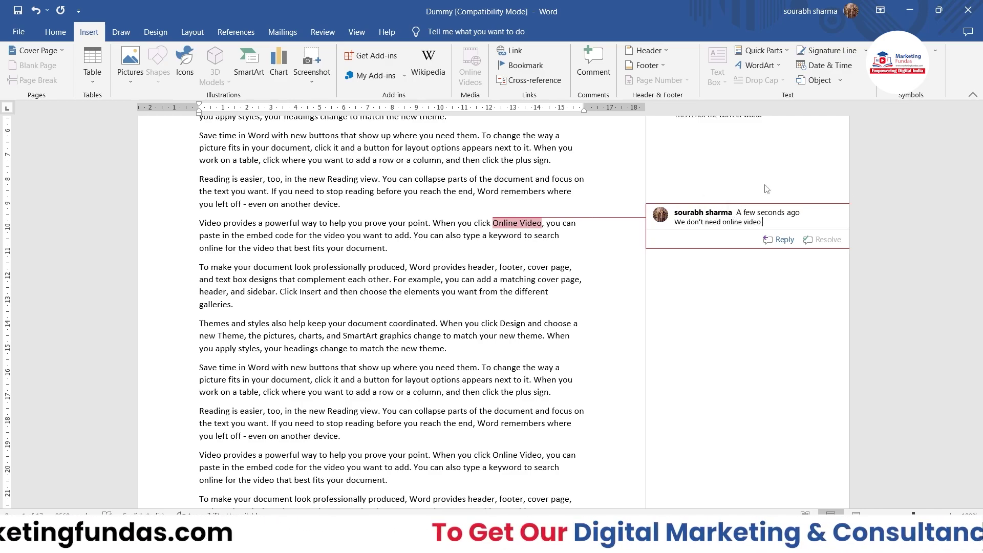
{"action": "type", "text": "."}
{"action": "key", "text": "Return"}
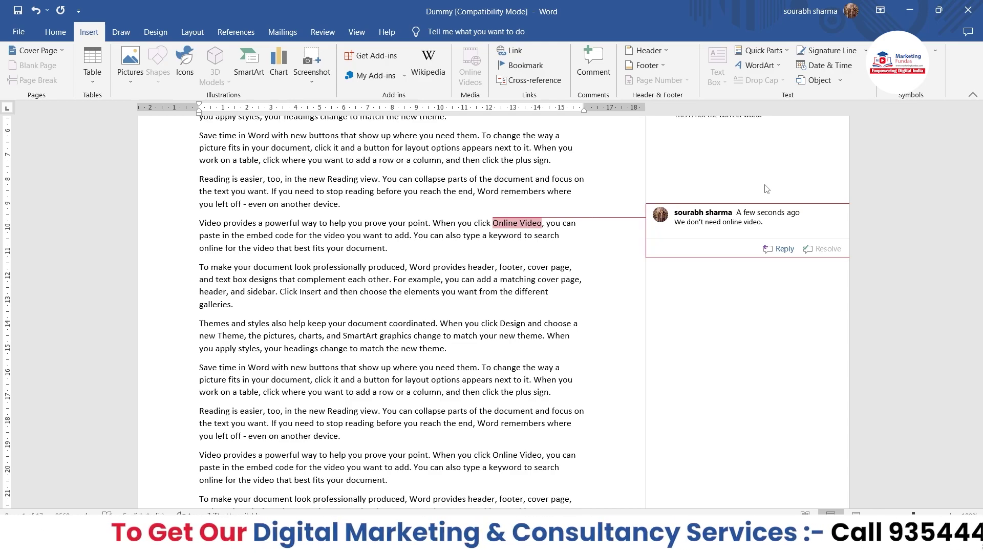
{"action": "key", "text": "Escape"}
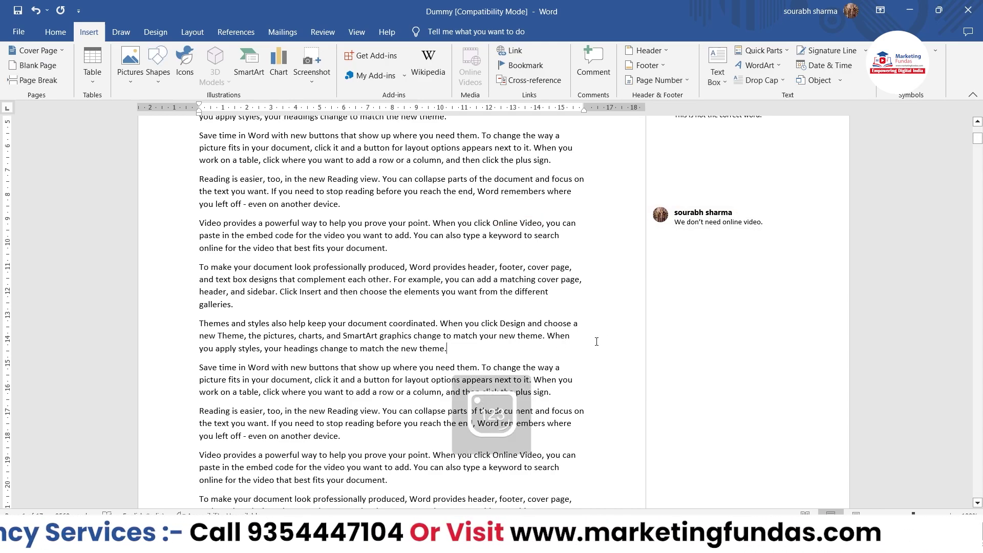
- Add the comment 'What is smartart graphics?' to 'SmartArt graphics' with Review > New Comment
{"action": "scroll", "coordinate": [597, 342], "scroll_direction": "up", "scroll_amount": 7}
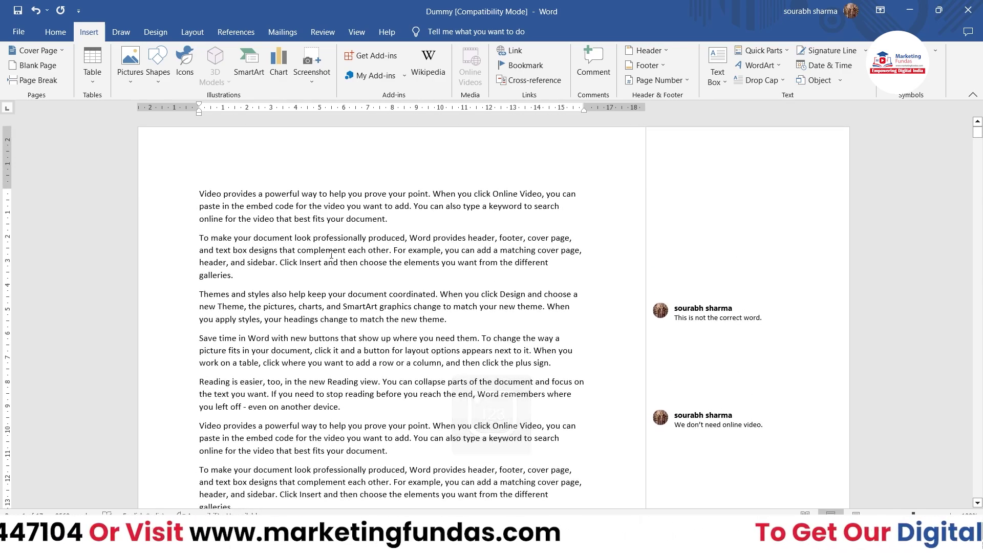
{"action": "mouse_move", "coordinate": [343, 308]}
{"action": "left_mouse_down"}
{"action": "mouse_move", "coordinate": [447, 319]}
{"action": "mouse_move", "coordinate": [343, 308]}
{"action": "left_mouse_up"}
{"action": "left_click", "coordinate": [403, 316]}
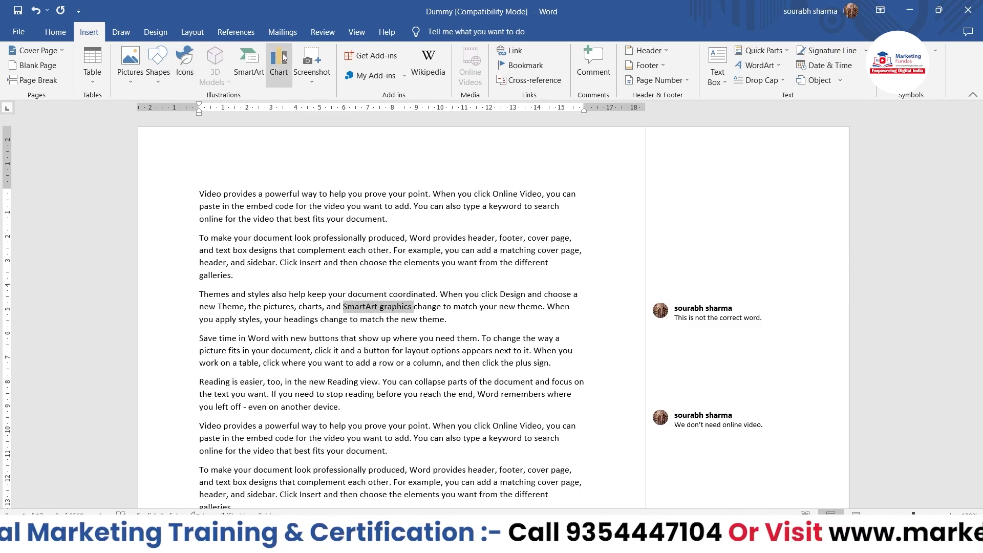
{"action": "left_click", "coordinate": [321, 39]}
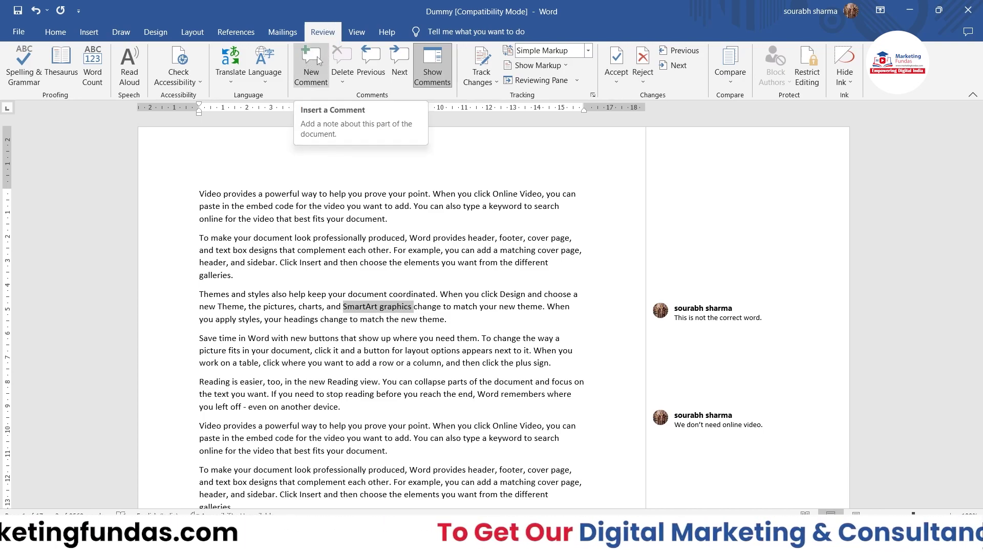
{"action": "left_click", "coordinate": [313, 60]}
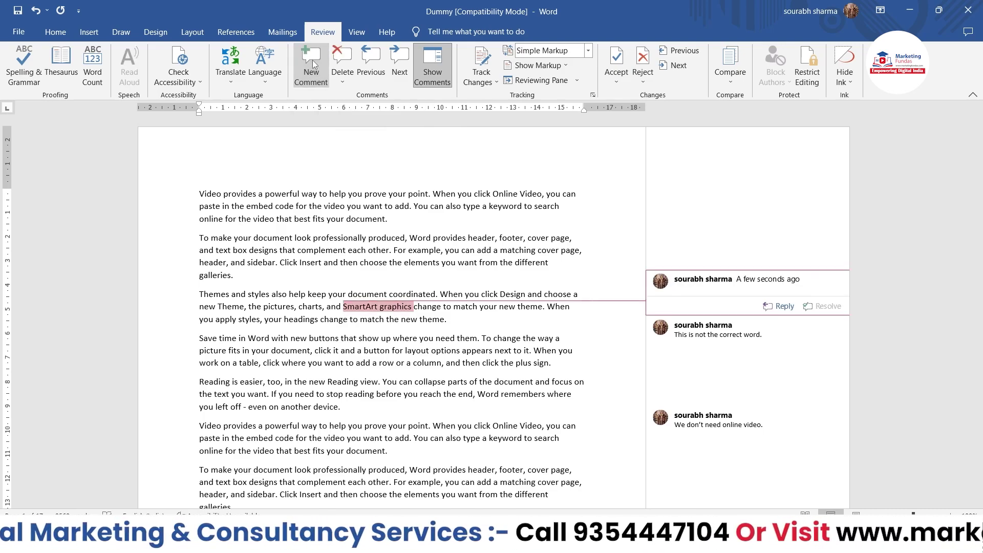
{"action": "type", "text": "What is sma"}
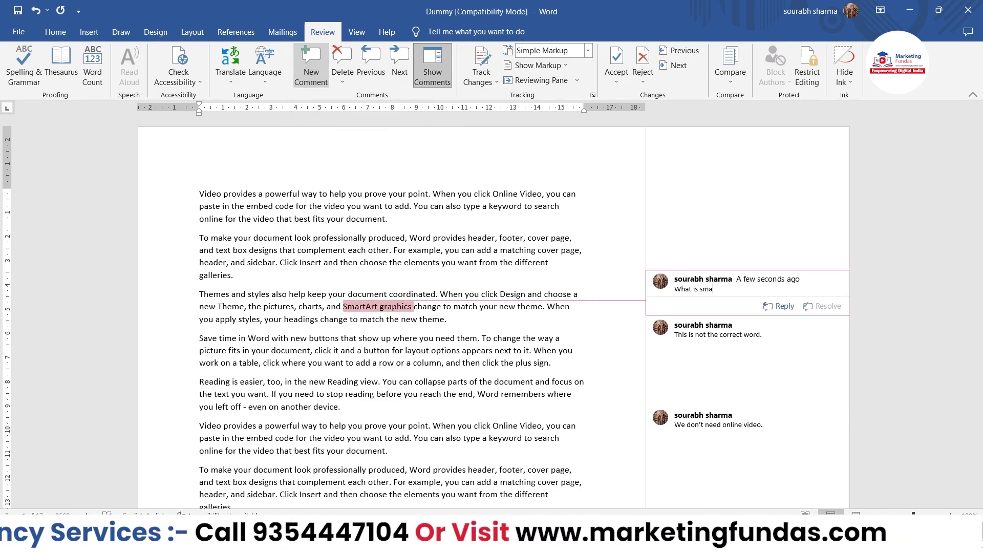
{"action": "type", "text": "rtart"}
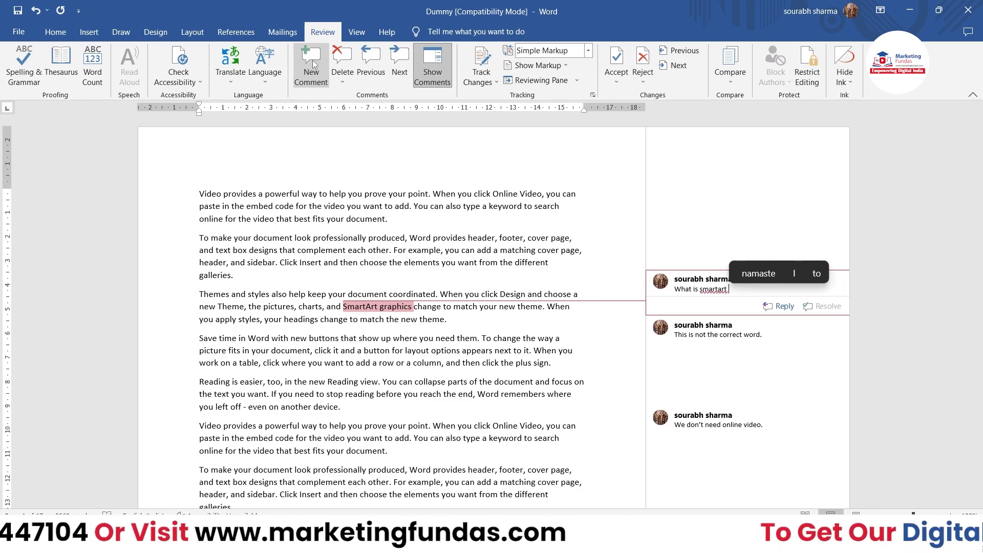
{"action": "type", "text": " gra"}
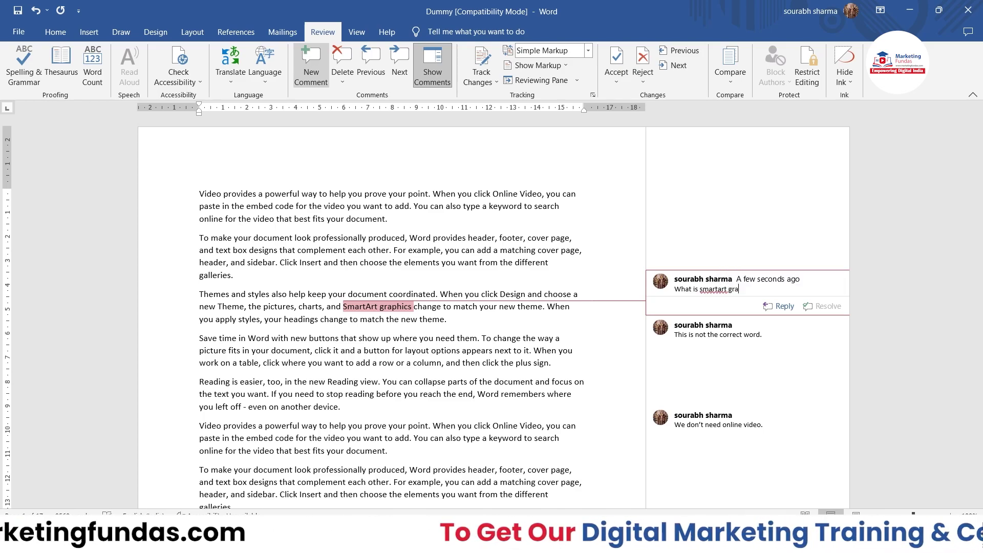
{"action": "type", "text": "phics?"}
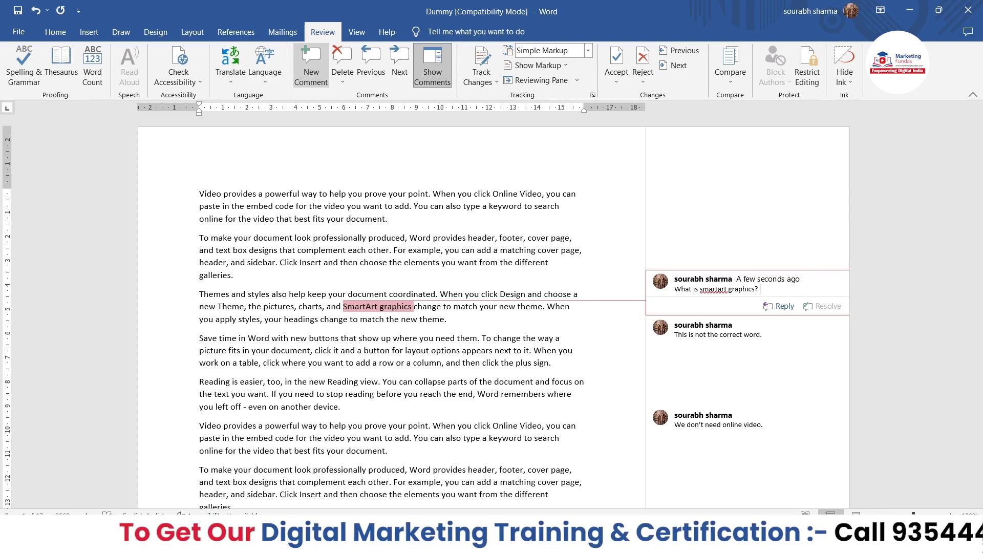
{"action": "left_click", "coordinate": [468, 493]}
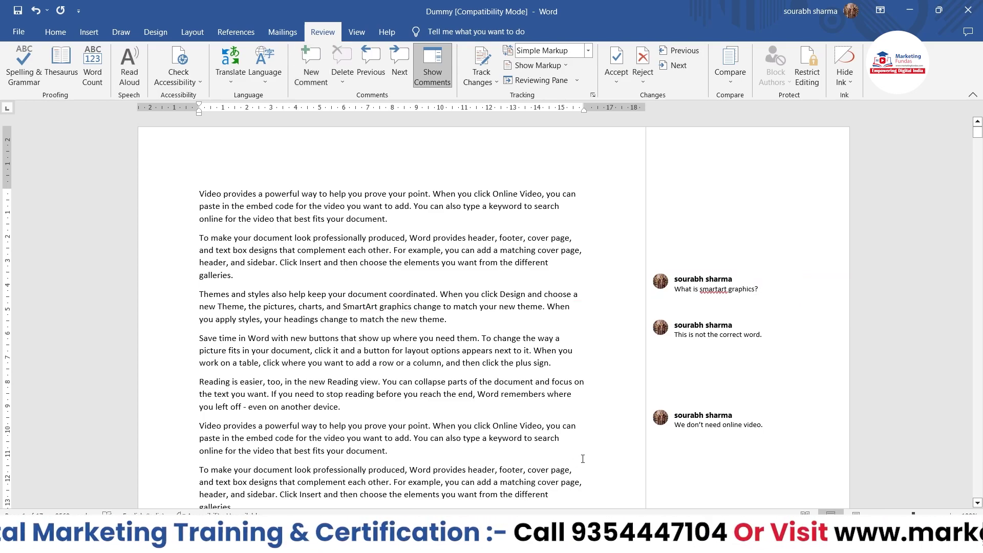
- Reopen the SmartArt graphics comment to review it
{"action": "scroll", "coordinate": [583, 458], "scroll_direction": "down", "scroll_amount": 4}
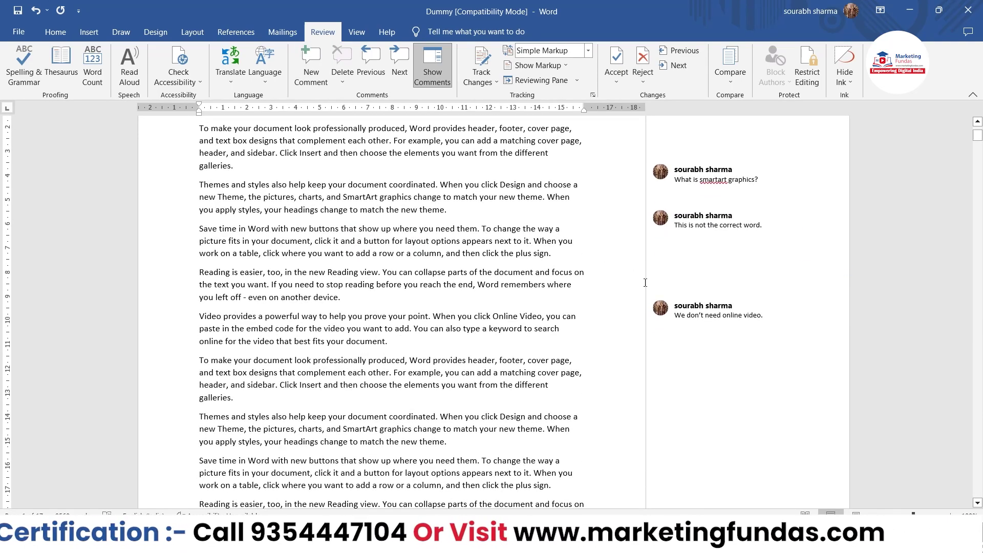
{"action": "scroll", "coordinate": [645, 283], "scroll_direction": "up", "scroll_amount": 4}
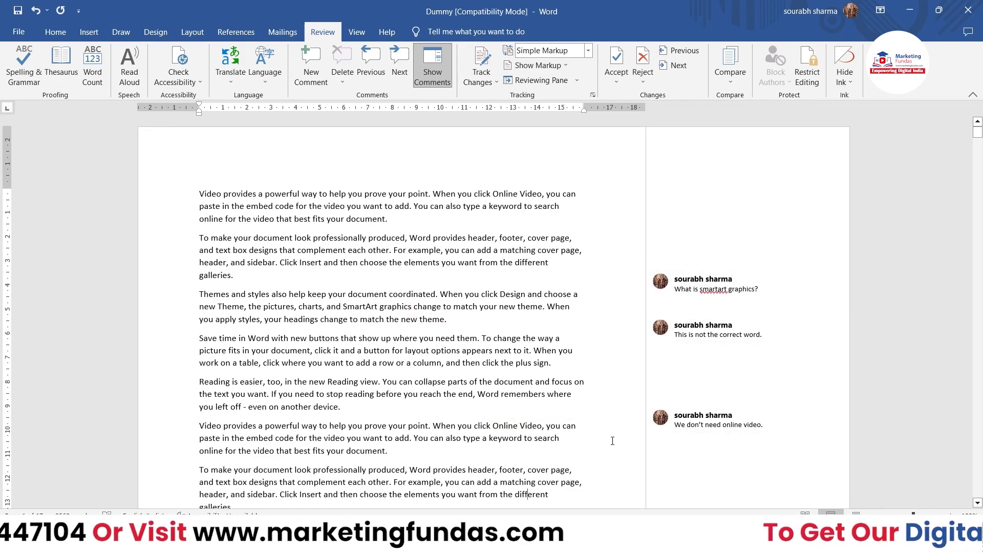
{"action": "left_click", "coordinate": [676, 301]}
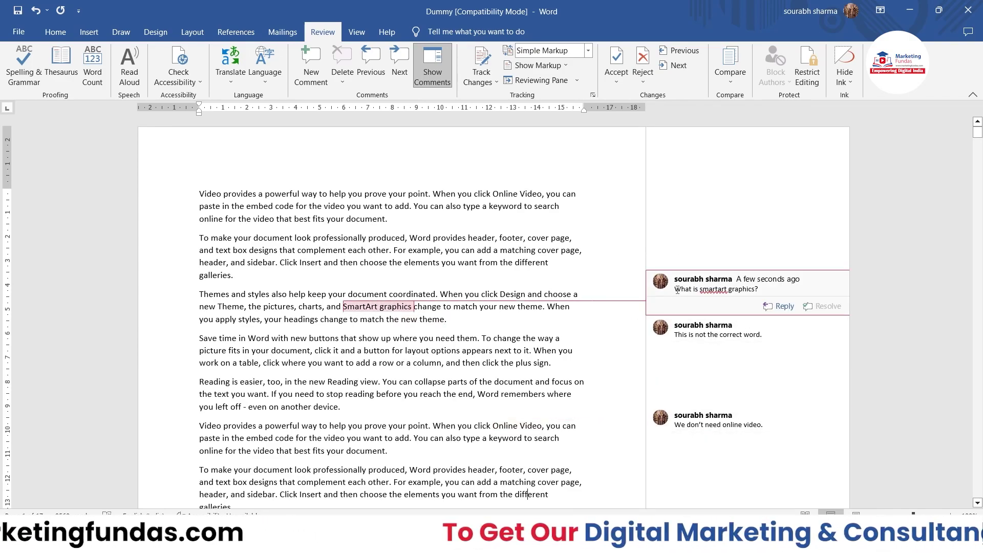
{"action": "scroll", "coordinate": [514, 410], "scroll_direction": "down", "scroll_amount": 2}
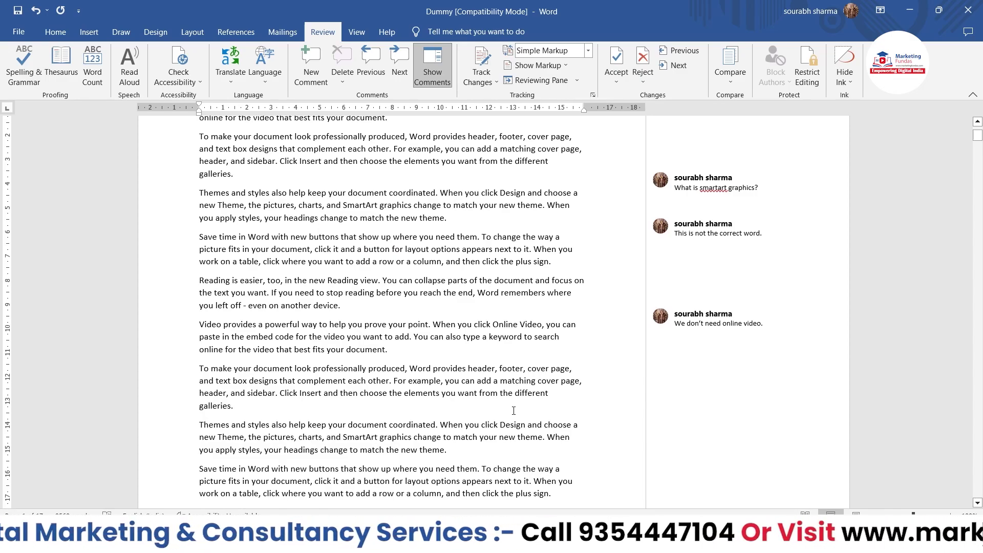
{"action": "scroll", "coordinate": [514, 411], "scroll_direction": "down", "scroll_amount": 10}
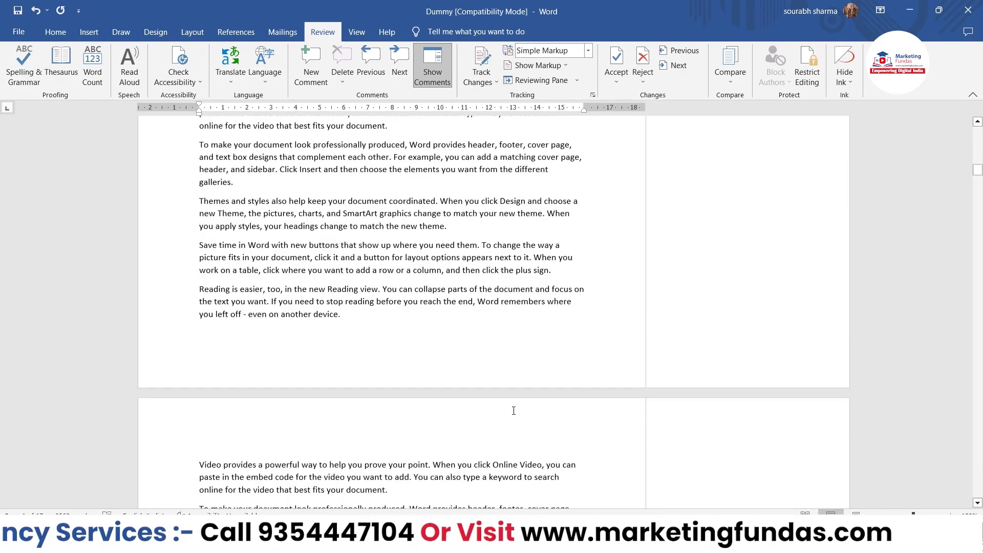
{"action": "scroll", "coordinate": [514, 411], "scroll_direction": "up", "scroll_amount": 10}
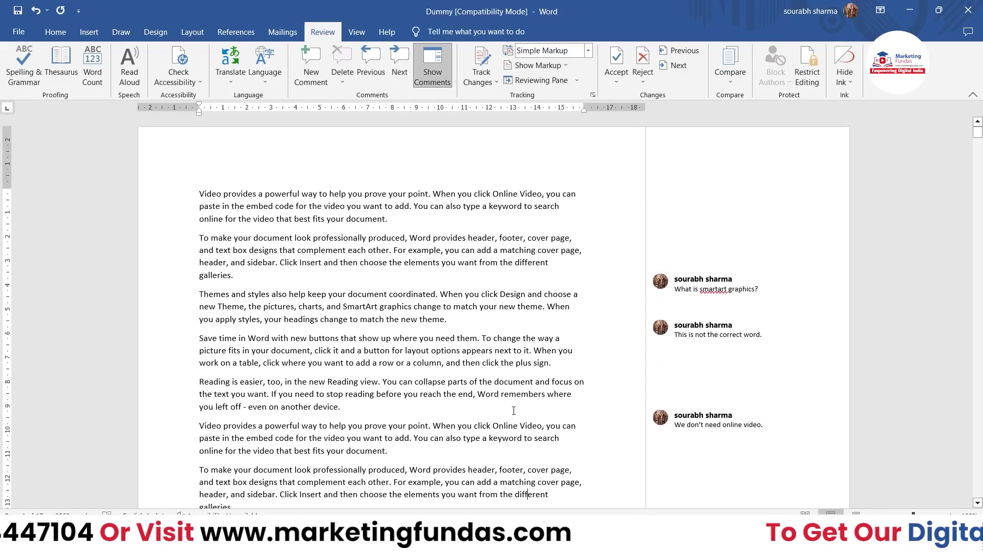
{"action": "mouse_move", "coordinate": [708, 315]}
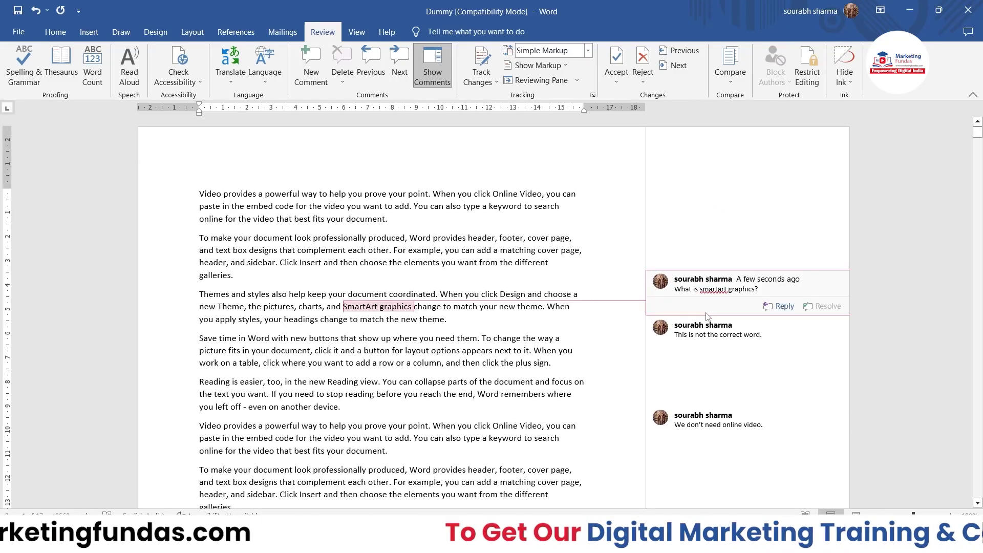
- Hide the comments so only margin markers show, and look through the document
{"action": "left_click", "coordinate": [433, 64]}
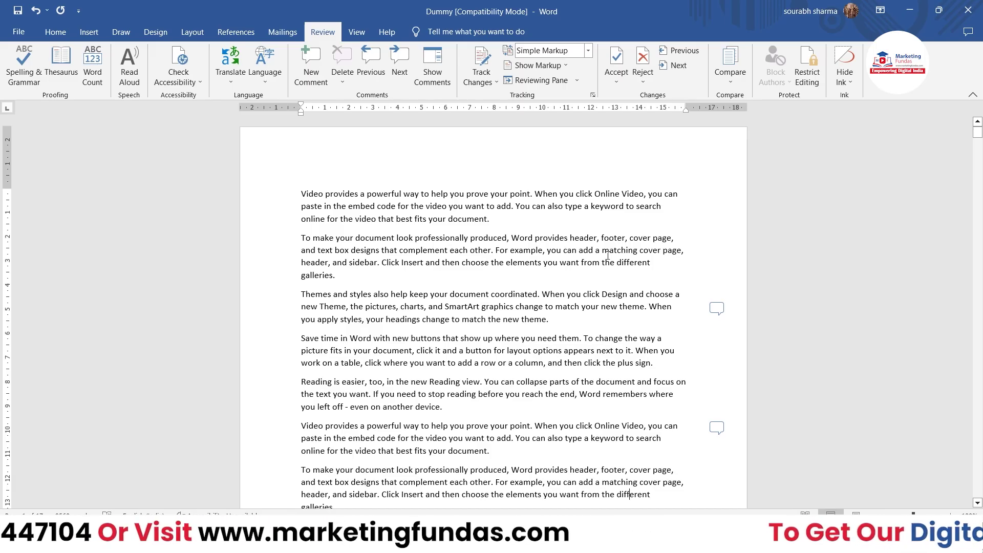
{"action": "scroll", "coordinate": [608, 254], "scroll_direction": "down", "scroll_amount": 15}
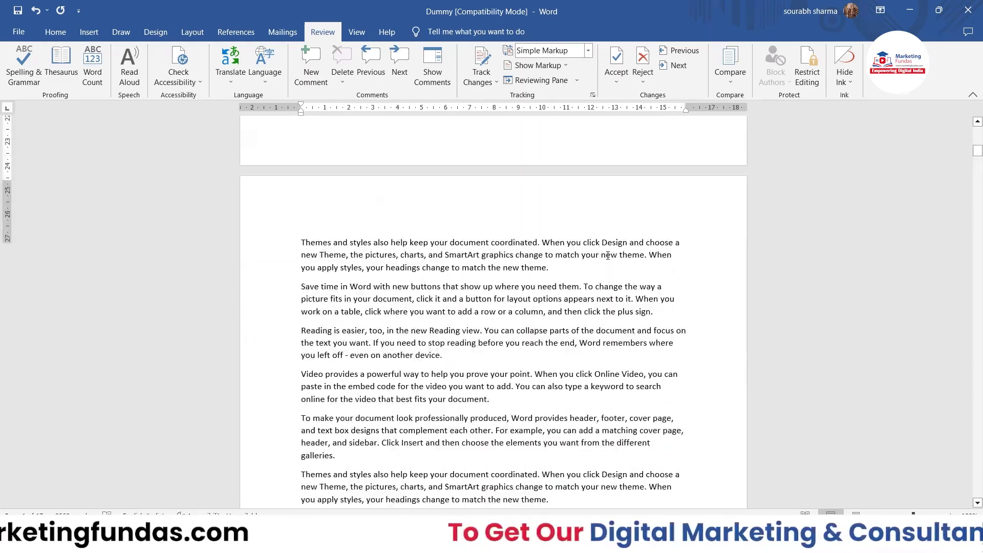
{"action": "scroll", "coordinate": [608, 254], "scroll_direction": "down", "scroll_amount": 15}
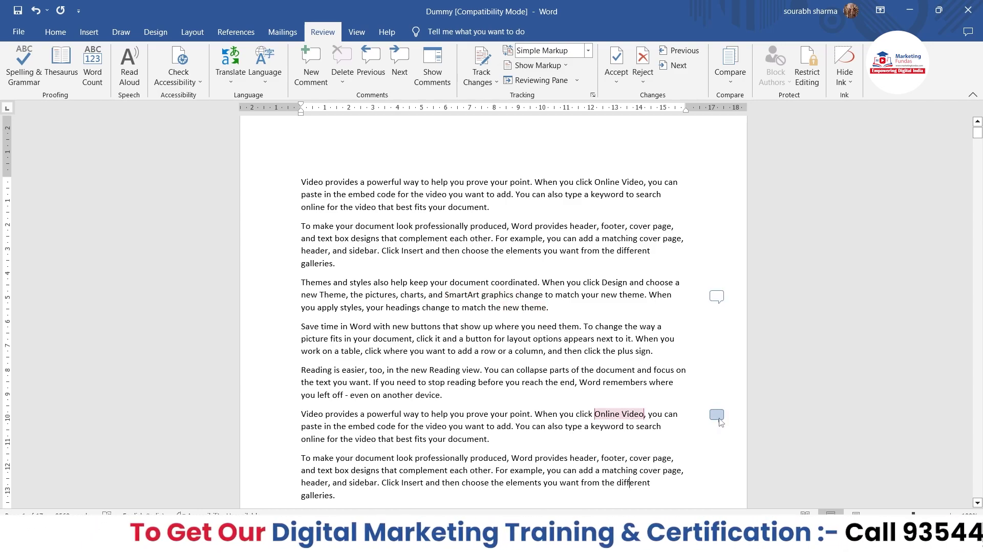
{"action": "scroll", "coordinate": [719, 299], "scroll_direction": "down", "scroll_amount": 7}
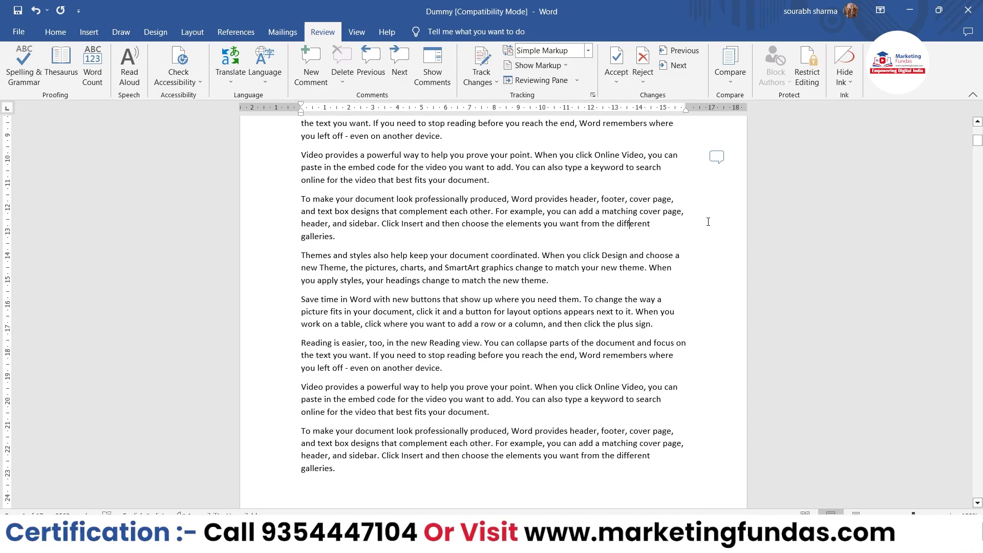
{"action": "scroll", "coordinate": [708, 222], "scroll_direction": "up", "scroll_amount": 6}
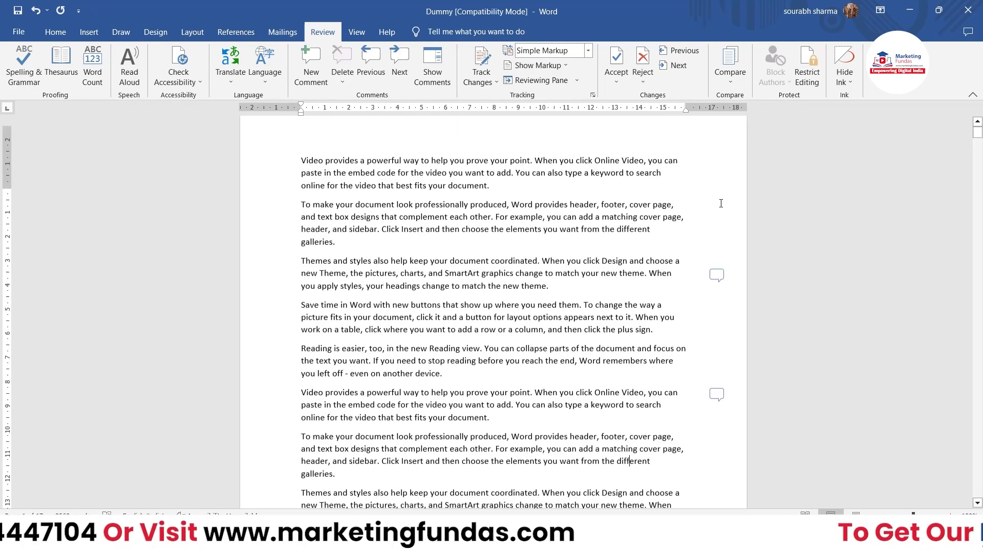
{"action": "scroll", "coordinate": [721, 204], "scroll_direction": "up", "scroll_amount": 1}
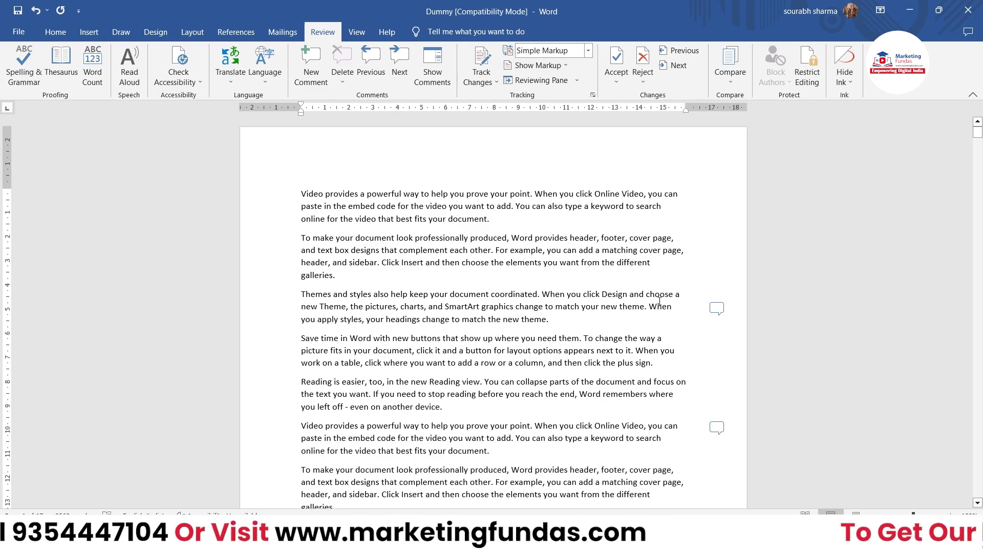
- Switch to margin balloons and open the SmartArt graphics comment thread beside the Themes paragraph
{"action": "left_click", "coordinate": [435, 67]}
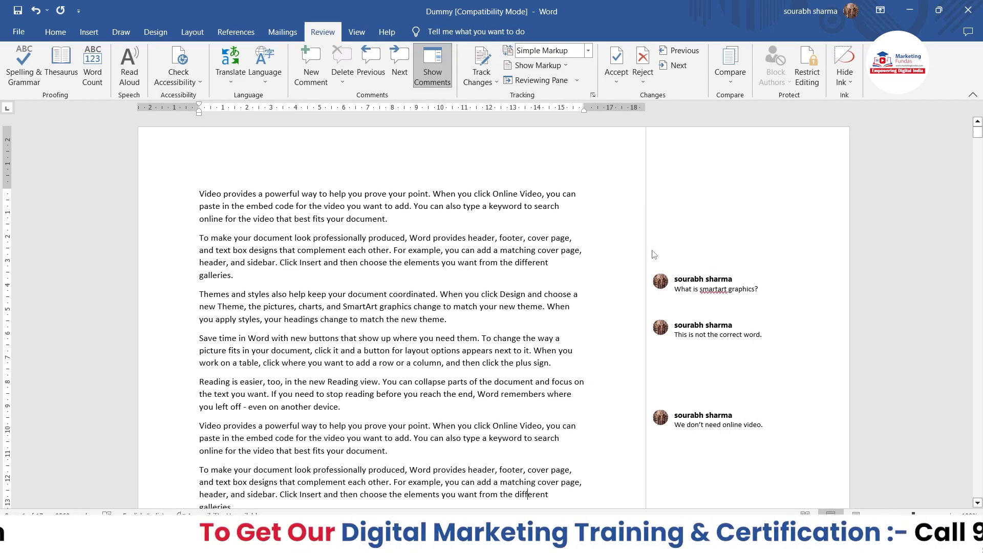
{"action": "left_click", "coordinate": [438, 71]}
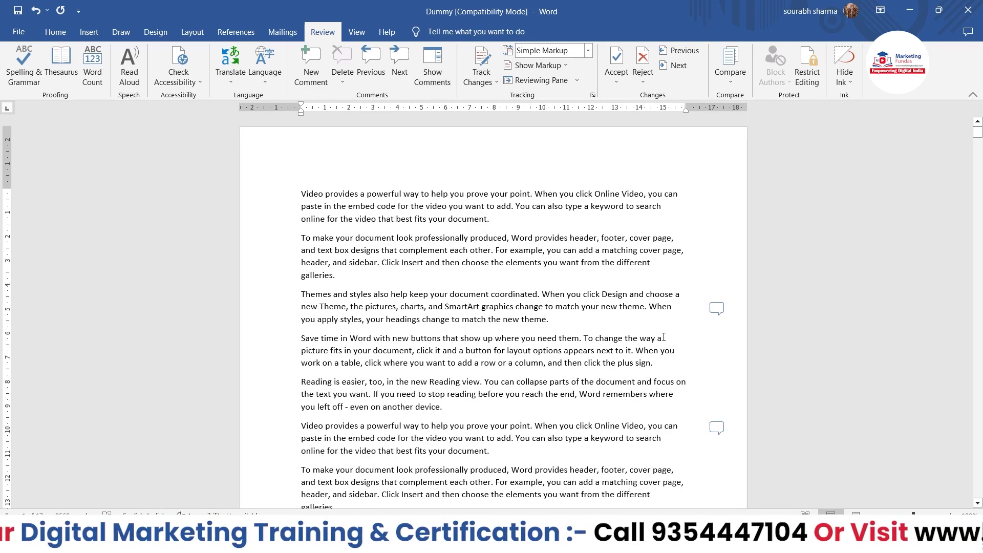
{"action": "left_click", "coordinate": [719, 307]}
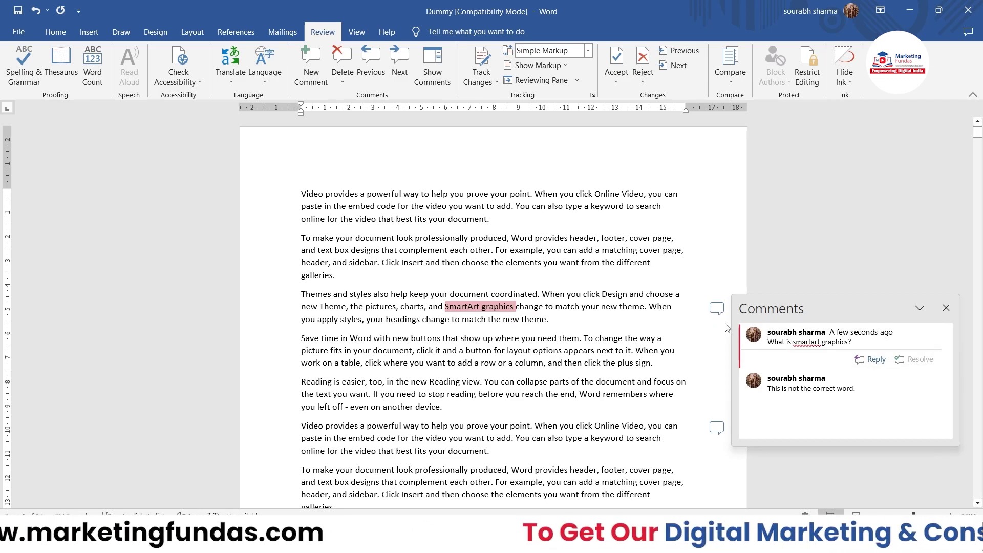
- Switch between the SmartArt and new theme comments, then open the Online Video comment
{"action": "left_click", "coordinate": [723, 310]}
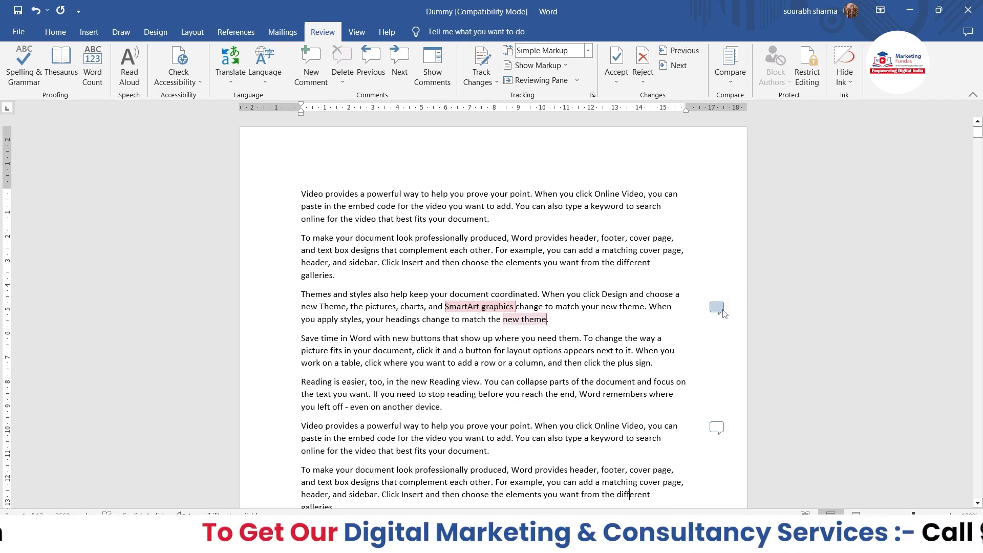
{"action": "left_click", "coordinate": [722, 310]}
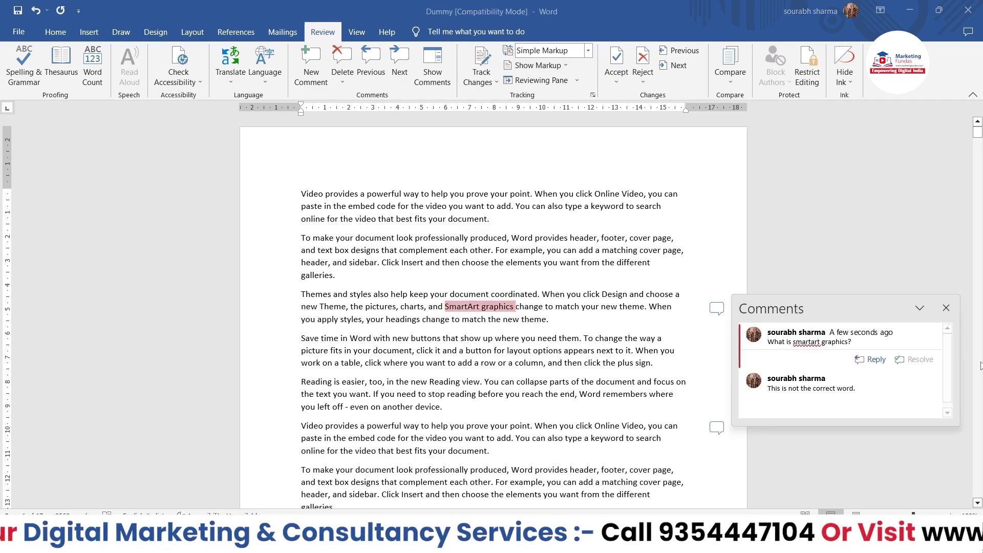
{"action": "scroll", "coordinate": [948, 358], "scroll_direction": "down", "scroll_amount": 1}
{"action": "left_click", "coordinate": [887, 379]}
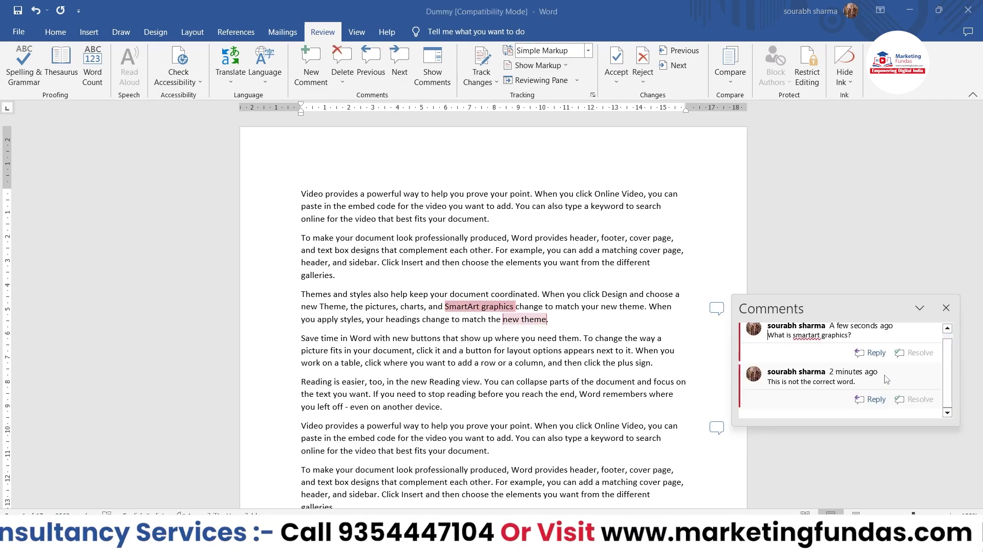
{"action": "left_click", "coordinate": [861, 348]}
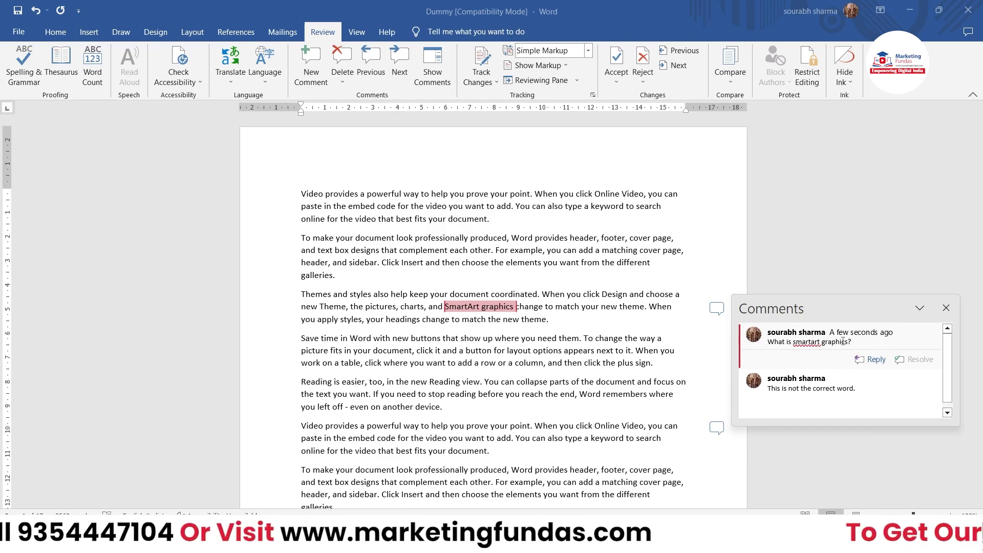
{"action": "left_click", "coordinate": [828, 379]}
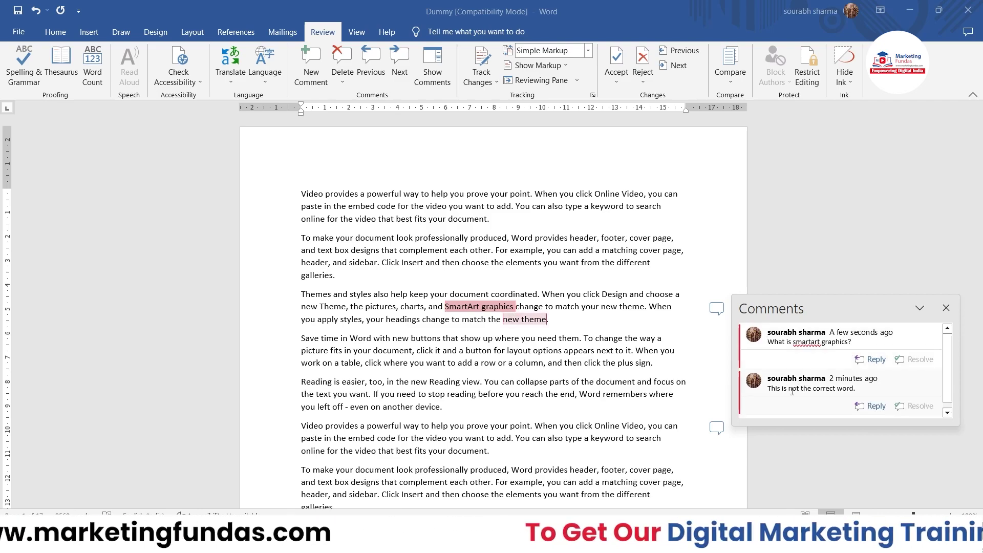
{"action": "left_click", "coordinate": [721, 431]}
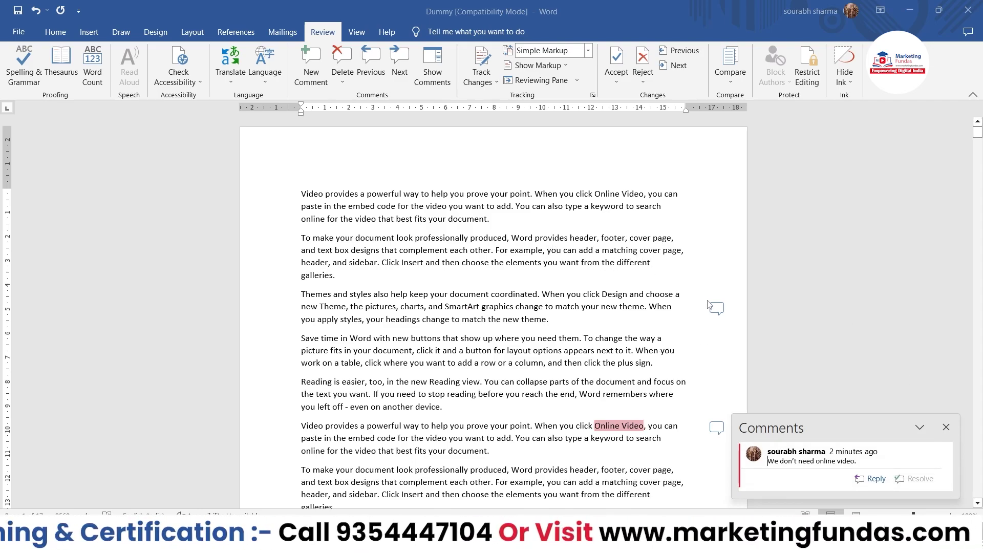
- Cycle through the comments with Review > Previous and Next, ending on the new theme comment
{"action": "left_click", "coordinate": [399, 65]}
{"action": "left_click", "coordinate": [400, 64]}
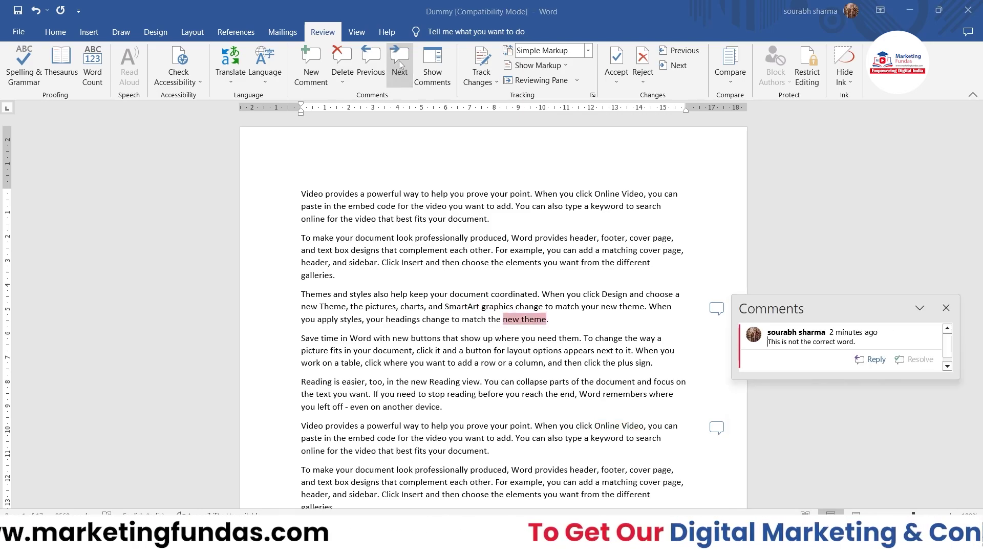
{"action": "left_click", "coordinate": [400, 64]}
{"action": "left_click", "coordinate": [399, 64]}
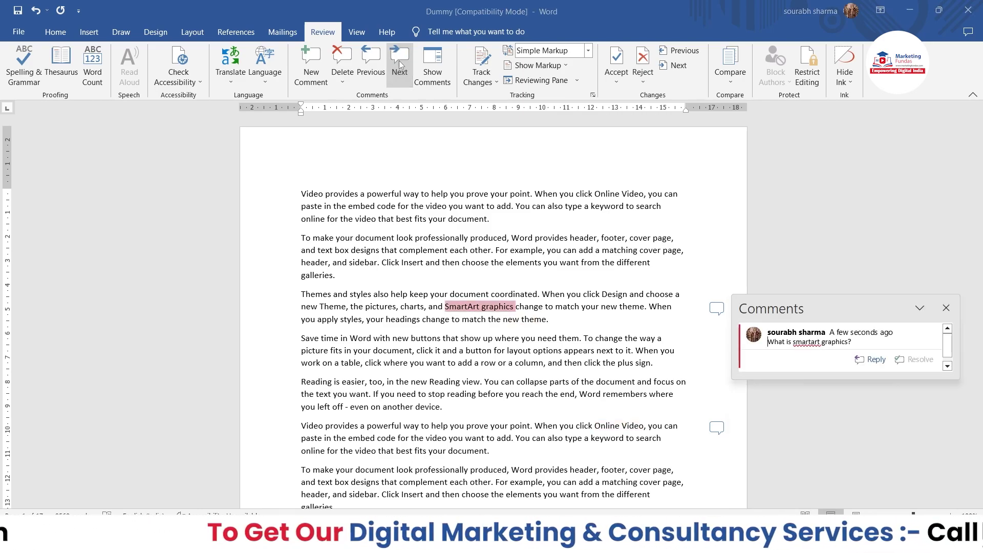
{"action": "left_click", "coordinate": [398, 61]}
{"action": "left_click", "coordinate": [399, 61]}
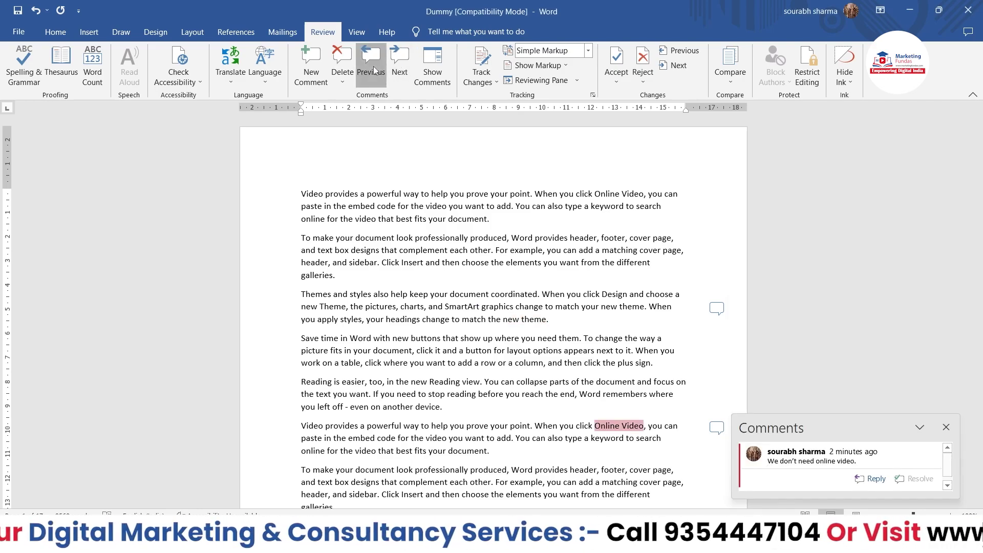
{"action": "left_click", "coordinate": [373, 66]}
{"action": "left_click", "coordinate": [373, 66]}
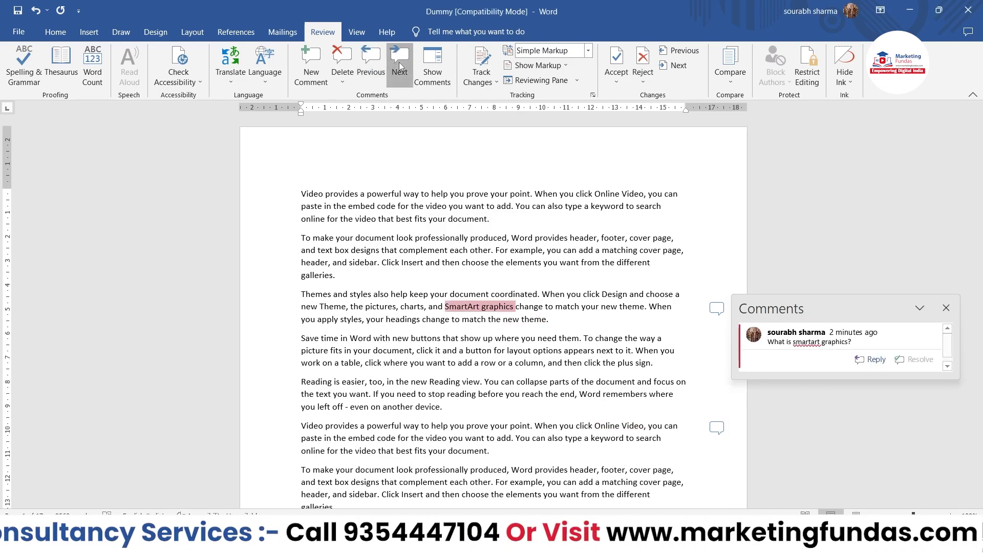
{"action": "left_click", "coordinate": [393, 66]}
{"action": "left_click", "coordinate": [375, 55]}
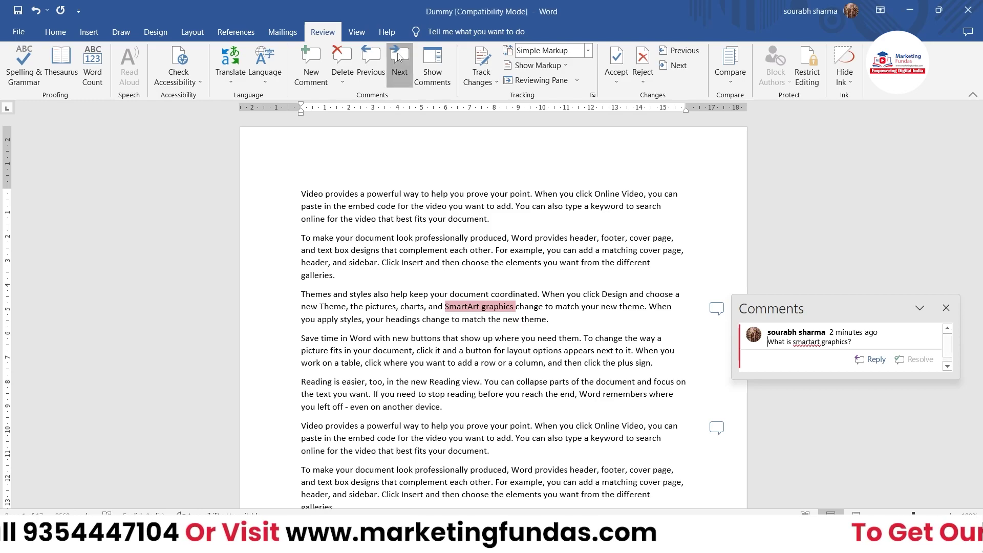
{"action": "left_click", "coordinate": [399, 59]}
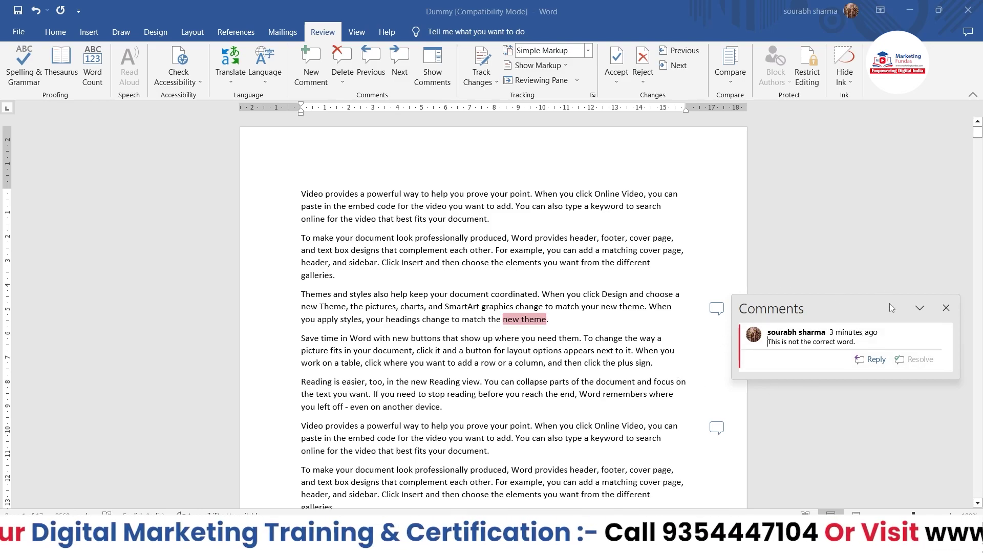
- Use Review > Delete on the new theme comment, then open the Delete options for the SmartArt comment
{"action": "left_click", "coordinate": [342, 57]}
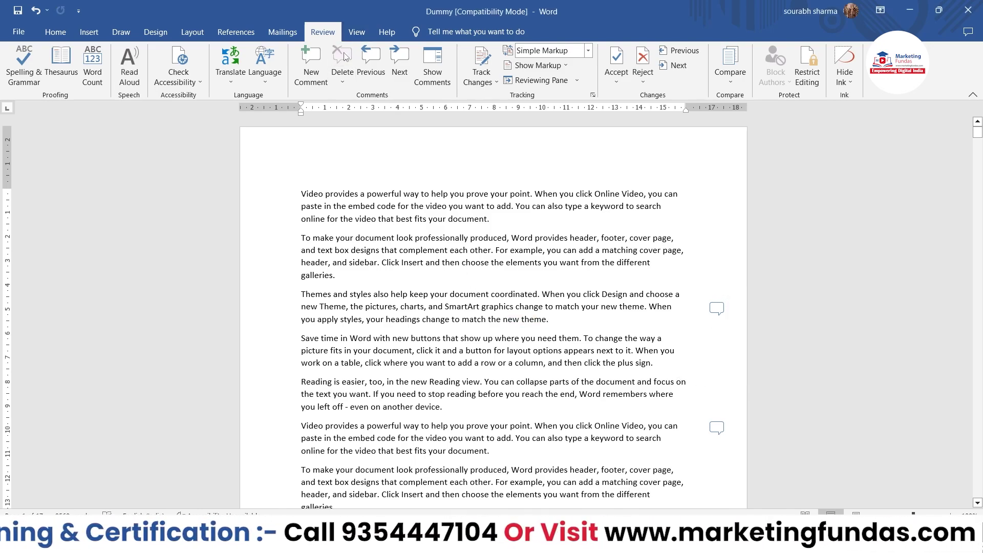
{"action": "left_click", "coordinate": [536, 321]}
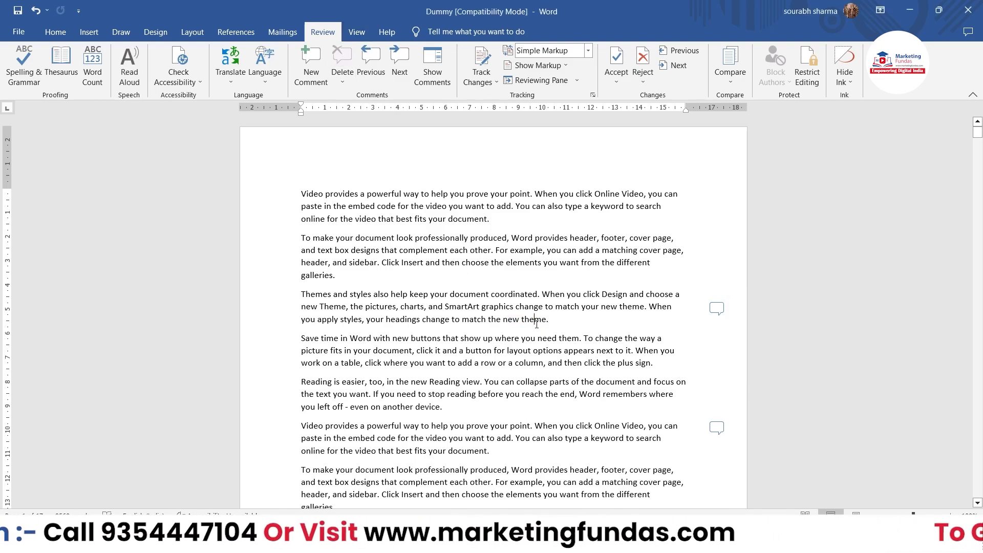
{"action": "left_click", "coordinate": [716, 307]}
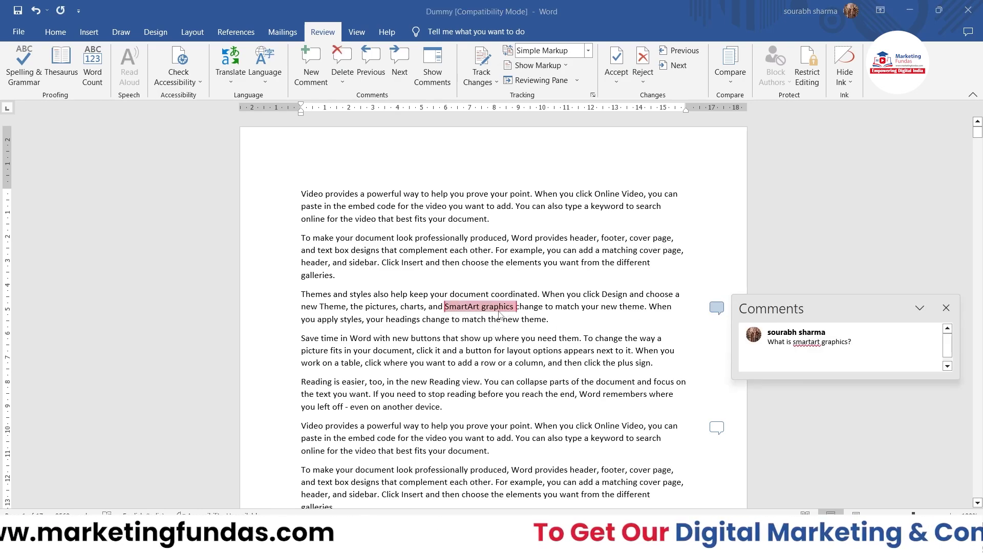
{"action": "left_click", "coordinate": [337, 82]}
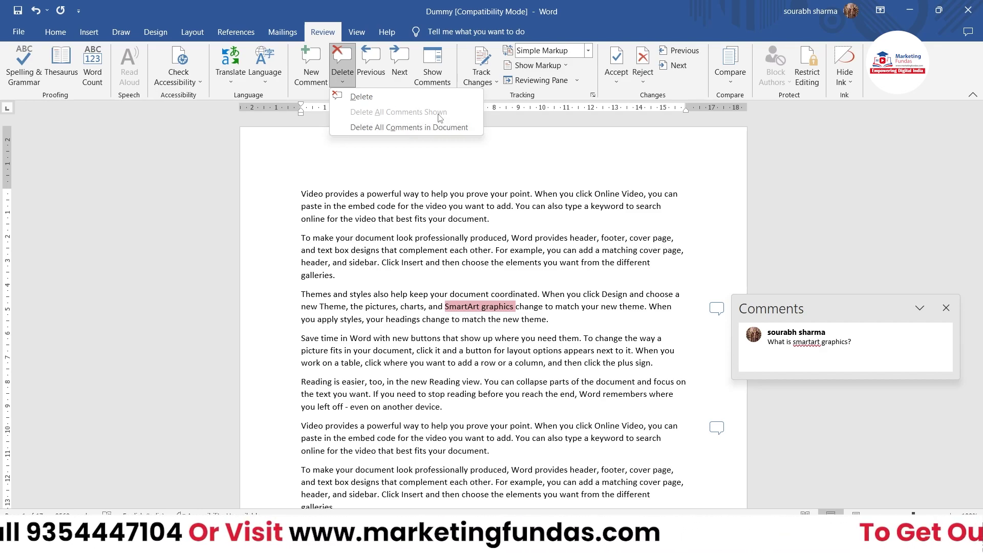
- Delete the SmartArt graphics comment, then remove the rest with Delete All Comments in Document
{"action": "left_click", "coordinate": [370, 98]}
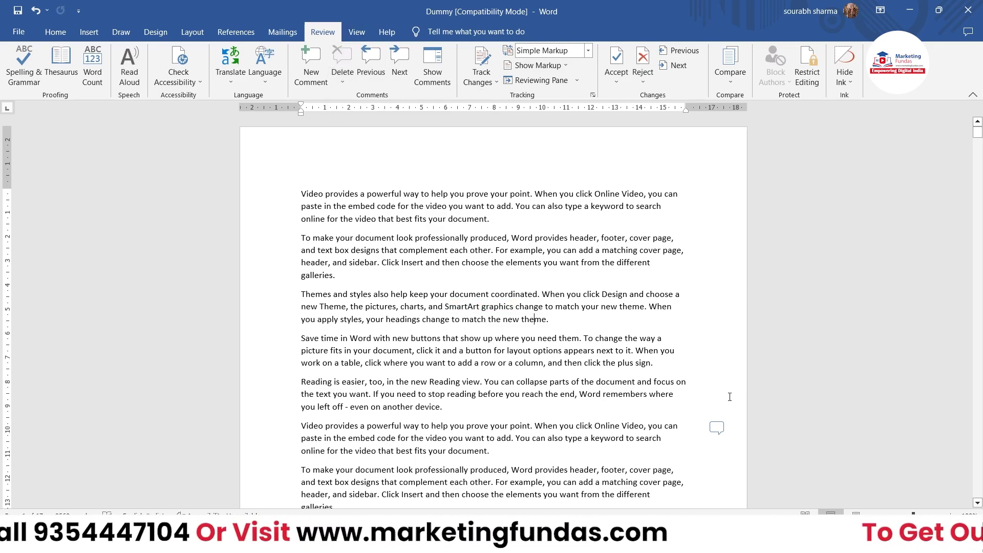
{"action": "left_click", "coordinate": [717, 428]}
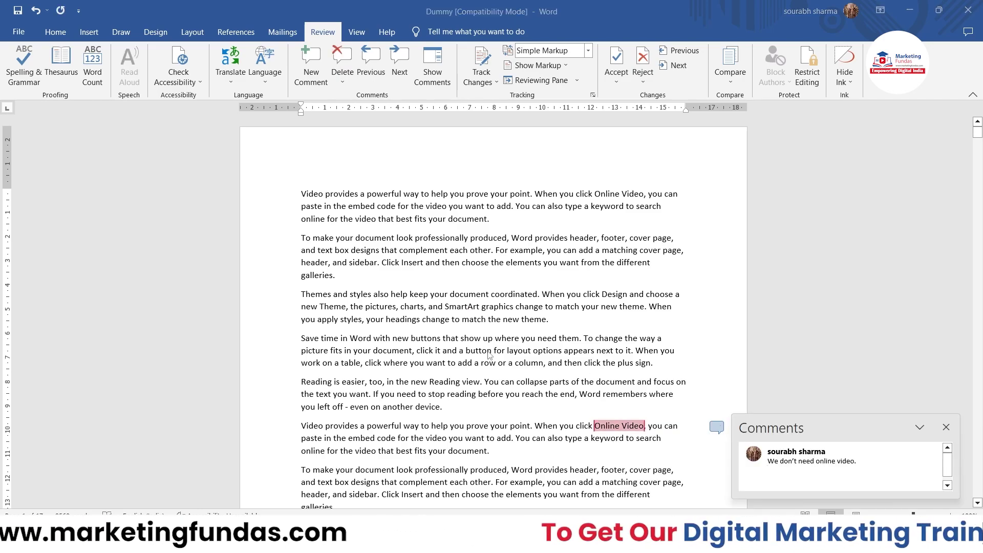
{"action": "left_click", "coordinate": [342, 79]}
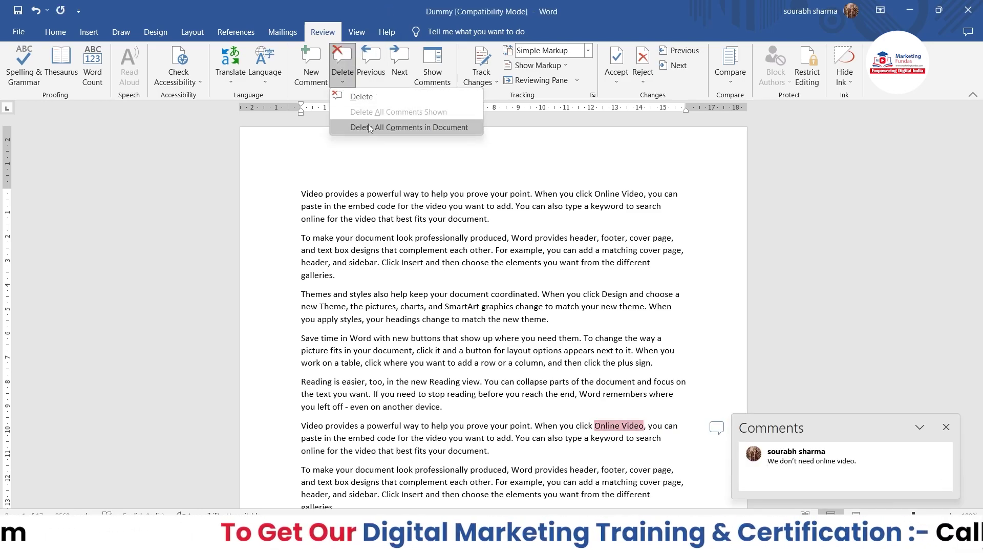
{"action": "left_click", "coordinate": [369, 127]}
{"action": "scroll", "coordinate": [668, 352], "scroll_direction": "down", "scroll_amount": 3}
{"action": "scroll", "coordinate": [668, 351], "scroll_direction": "up", "scroll_amount": 3}
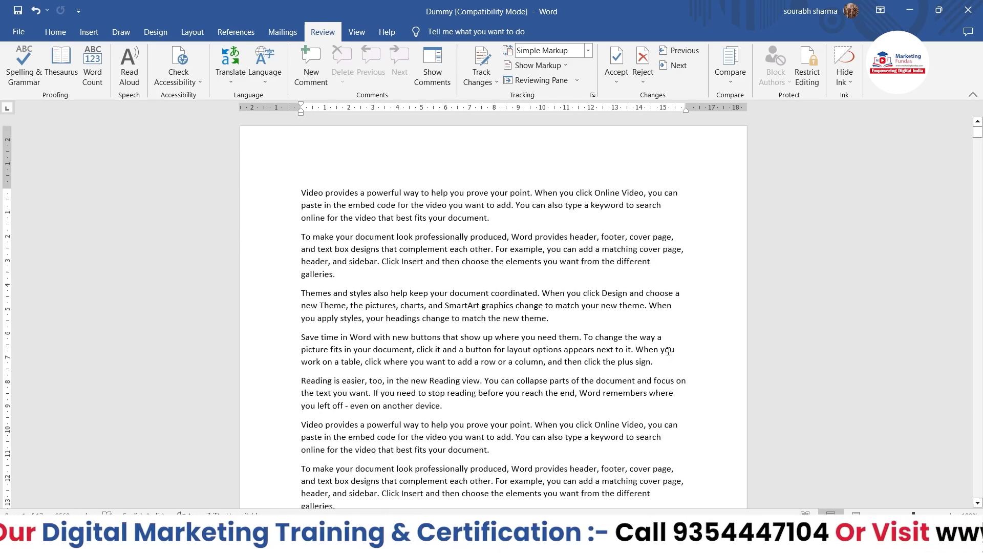